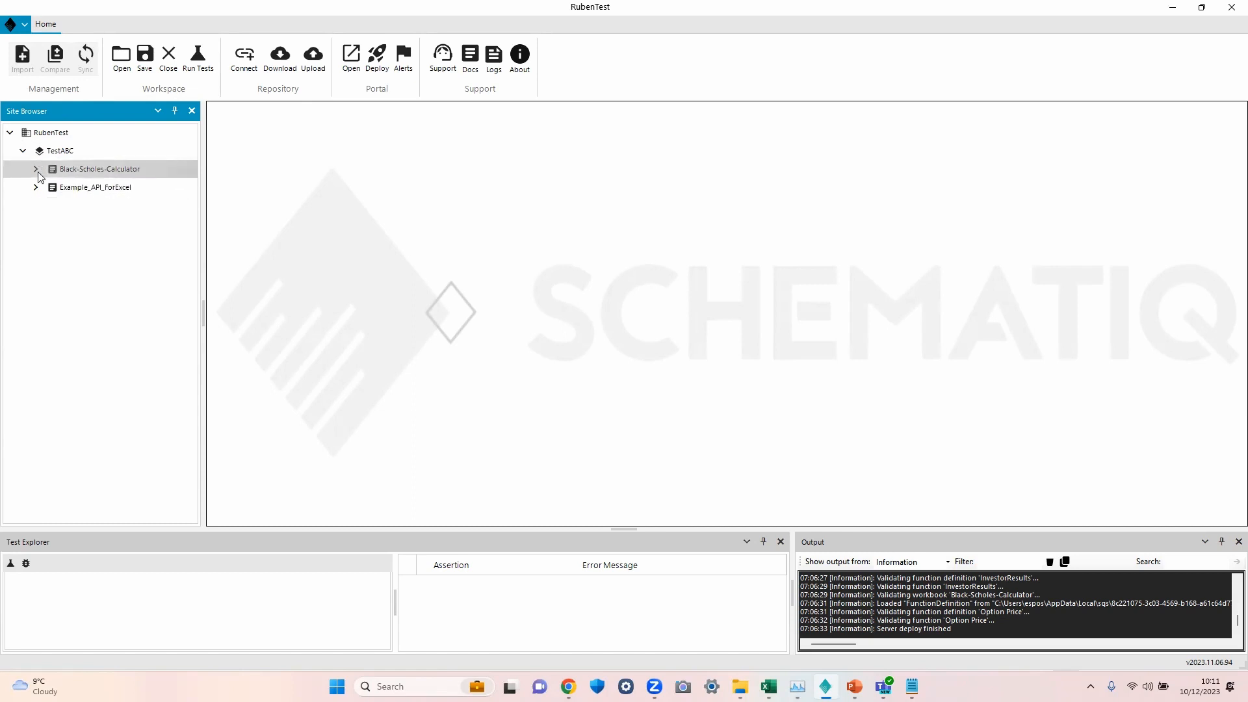
Look through the function and test stored under the Black-Scholes-Calculator workbook.
{"action": "left_click", "coordinate": [37, 170]}
{"action": "left_click", "coordinate": [48, 187]}
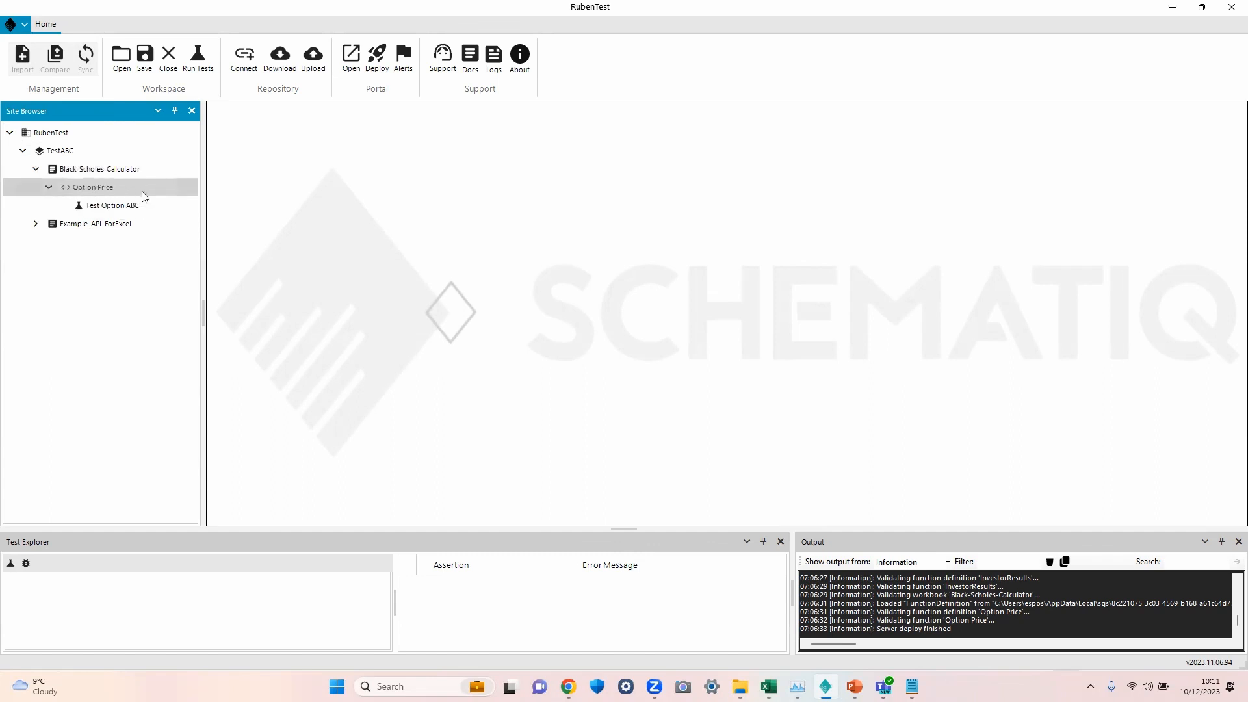
{"action": "left_click", "coordinate": [36, 169]}
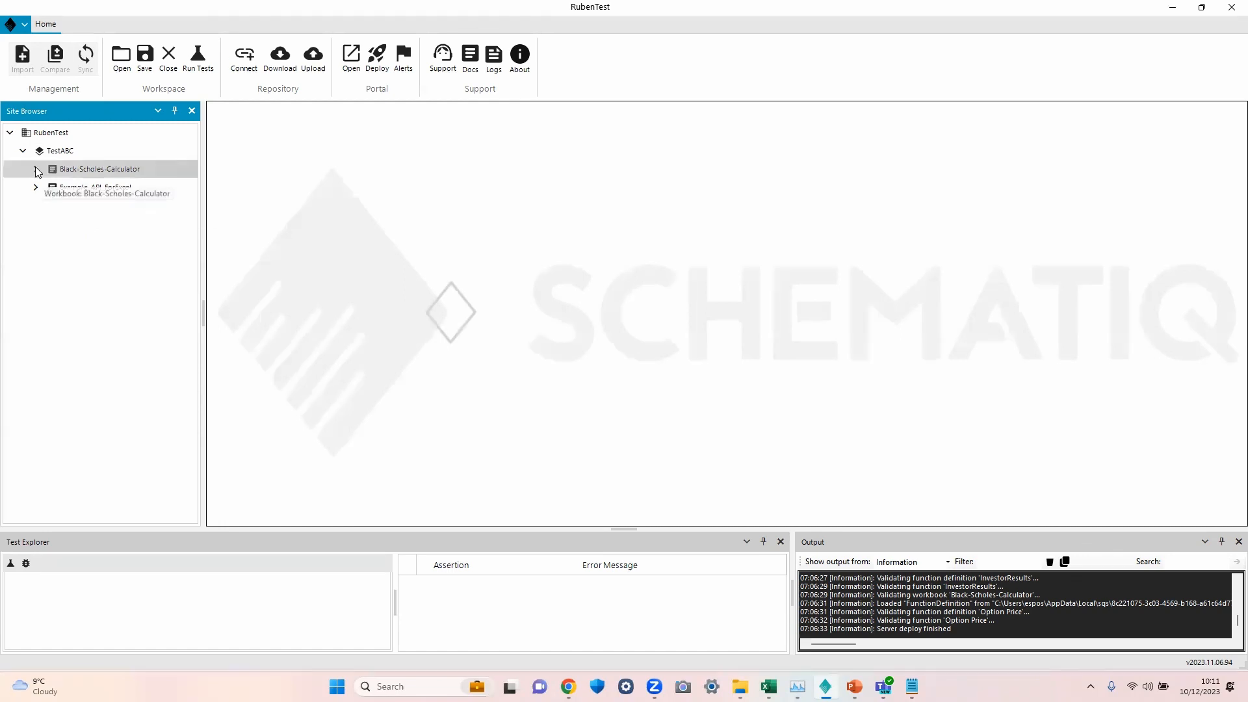
Import the ValuationModel Excel workbook from the Examples folder into the TestABC project.
{"action": "left_click", "coordinate": [57, 156]}
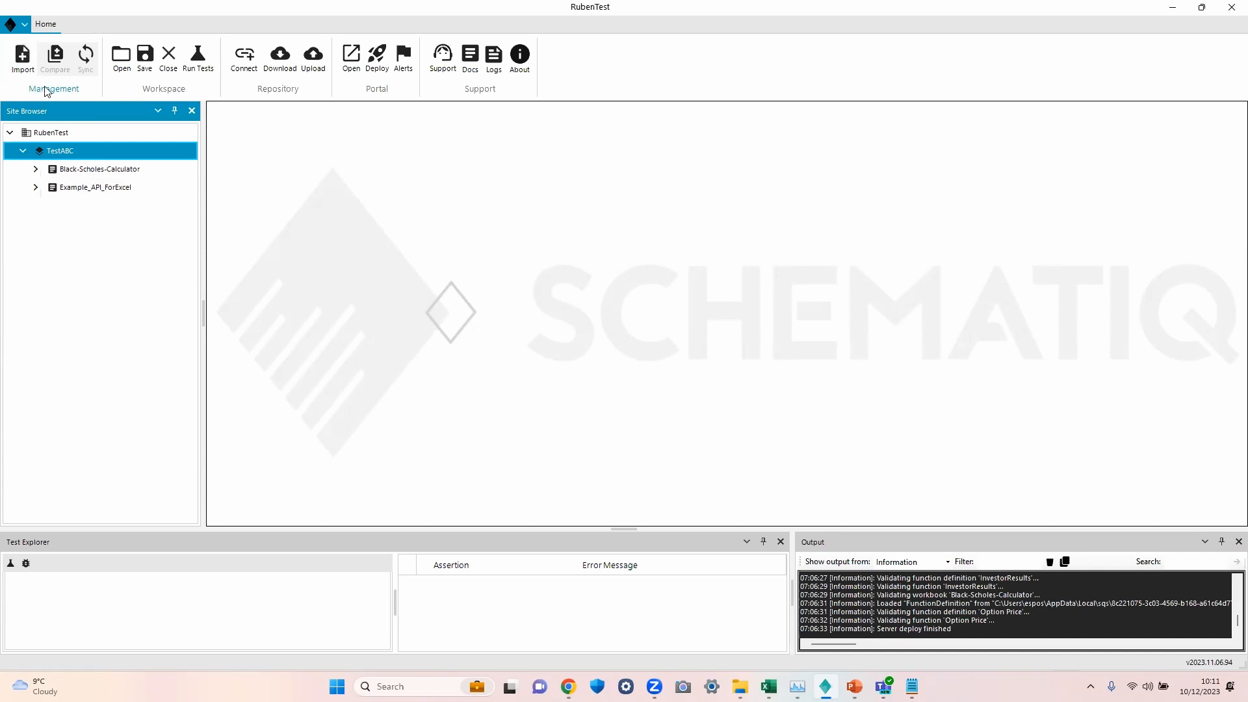
{"action": "left_click", "coordinate": [24, 71]}
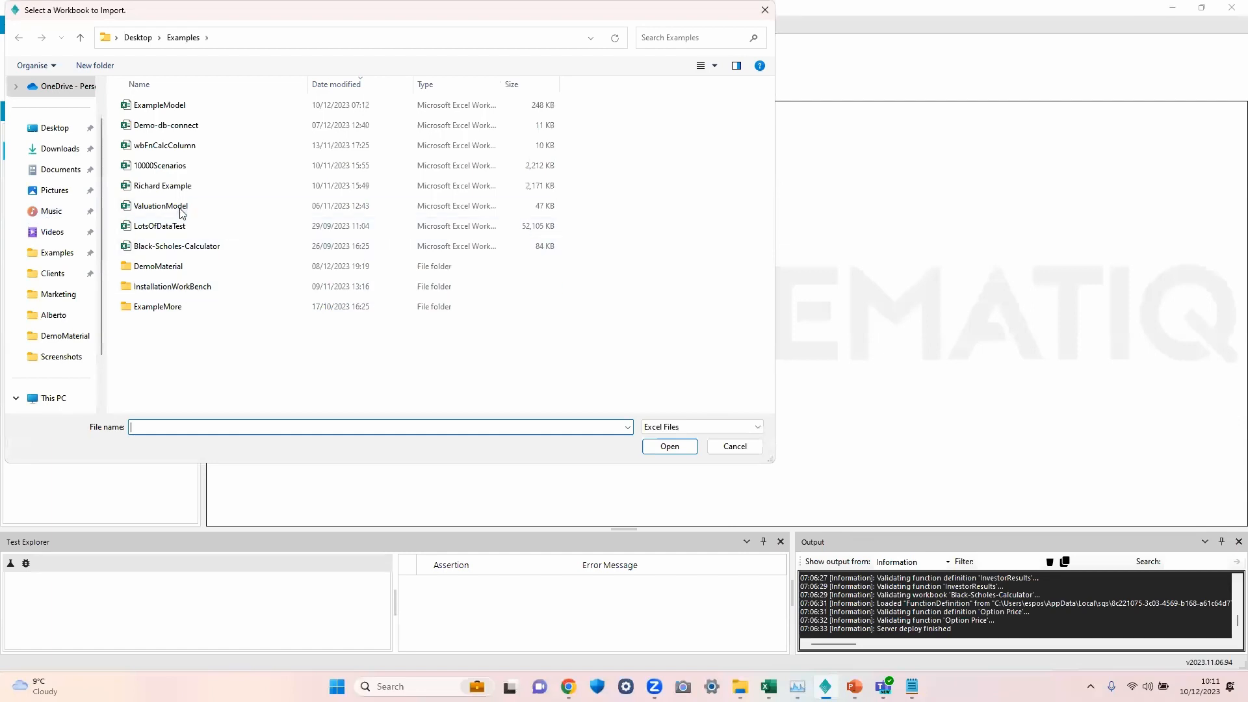
{"action": "double_click", "coordinate": [182, 207]}
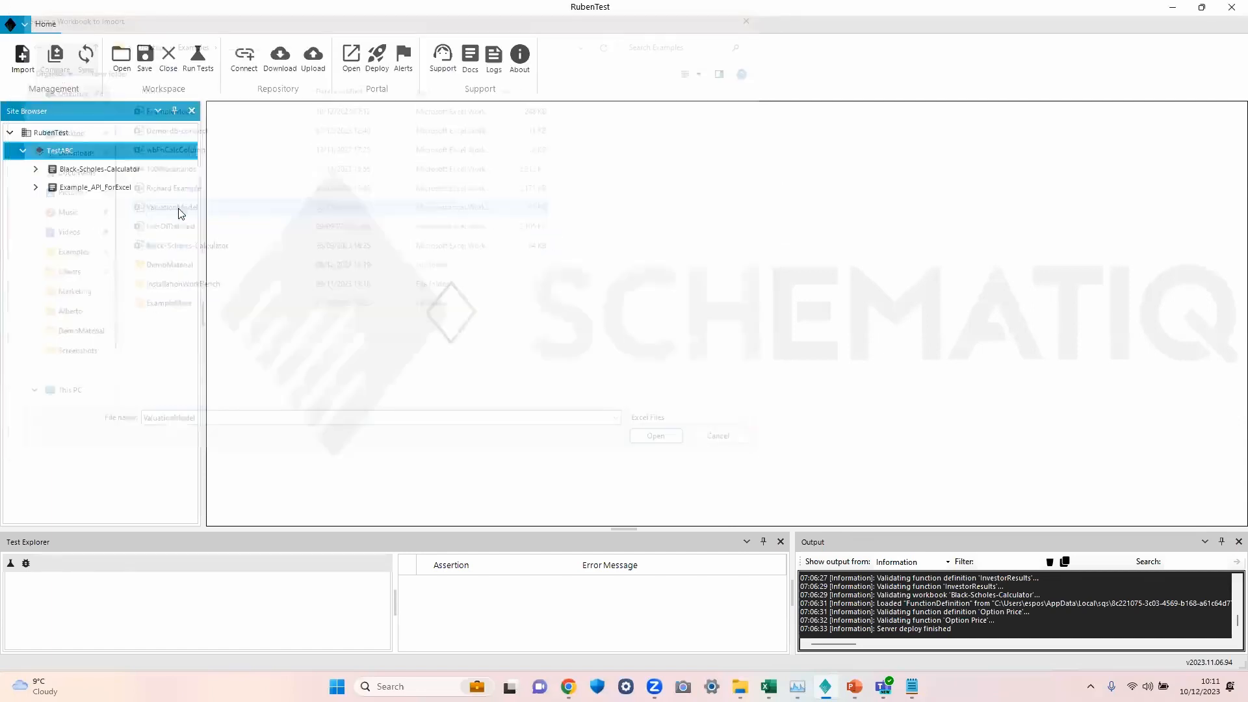
{"action": "left_click", "coordinate": [741, 374]}
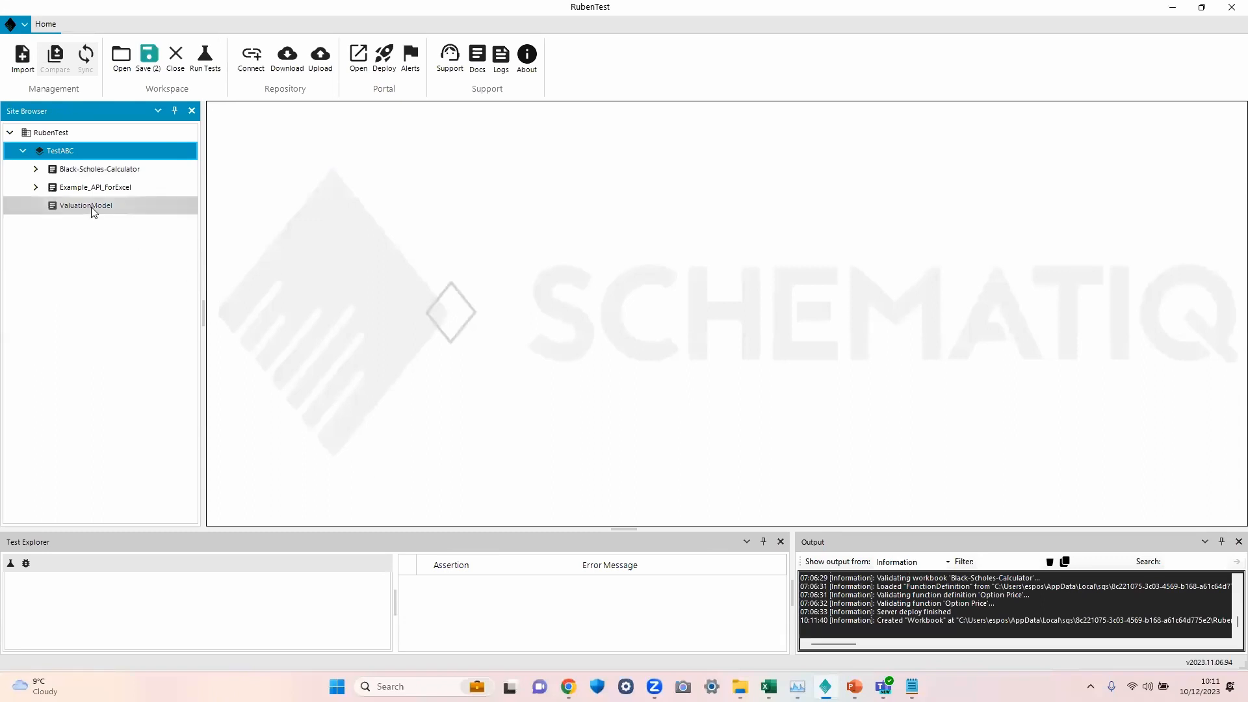
Open the imported ValuationModel workbook and review its assumptions, VC valuation and investor calculation sections.
{"action": "left_click", "coordinate": [93, 212]}
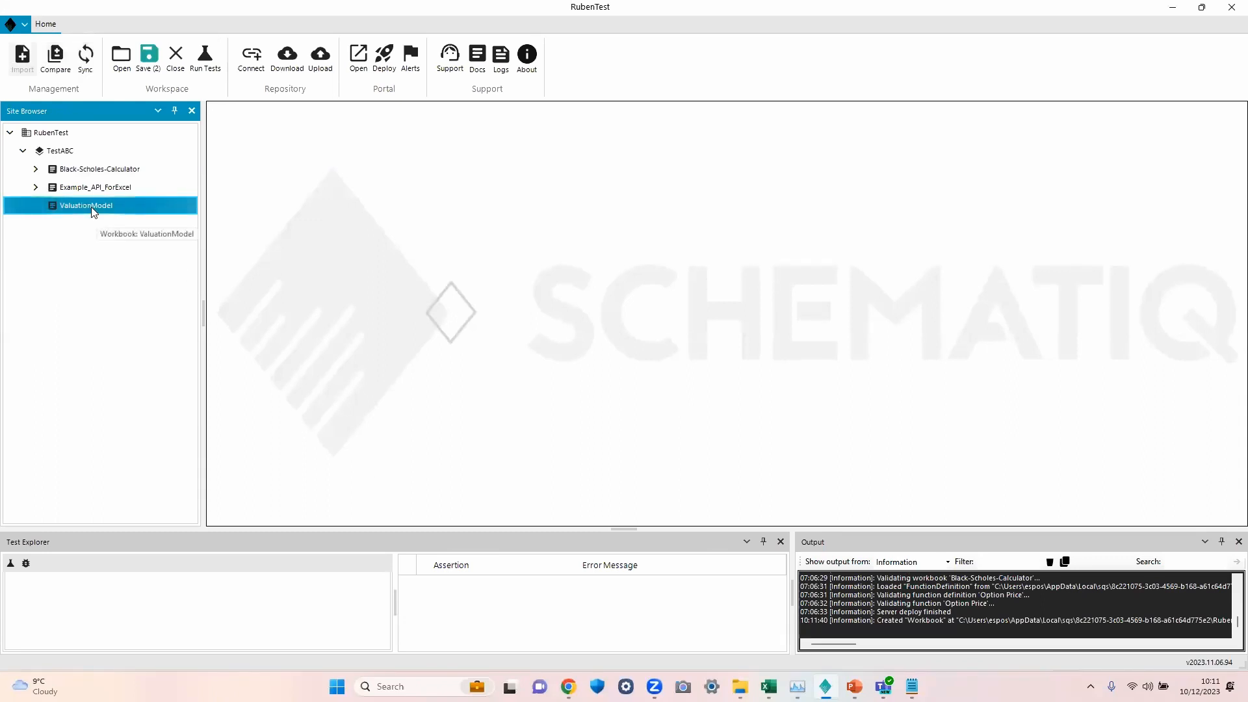
{"action": "double_click", "coordinate": [93, 212]}
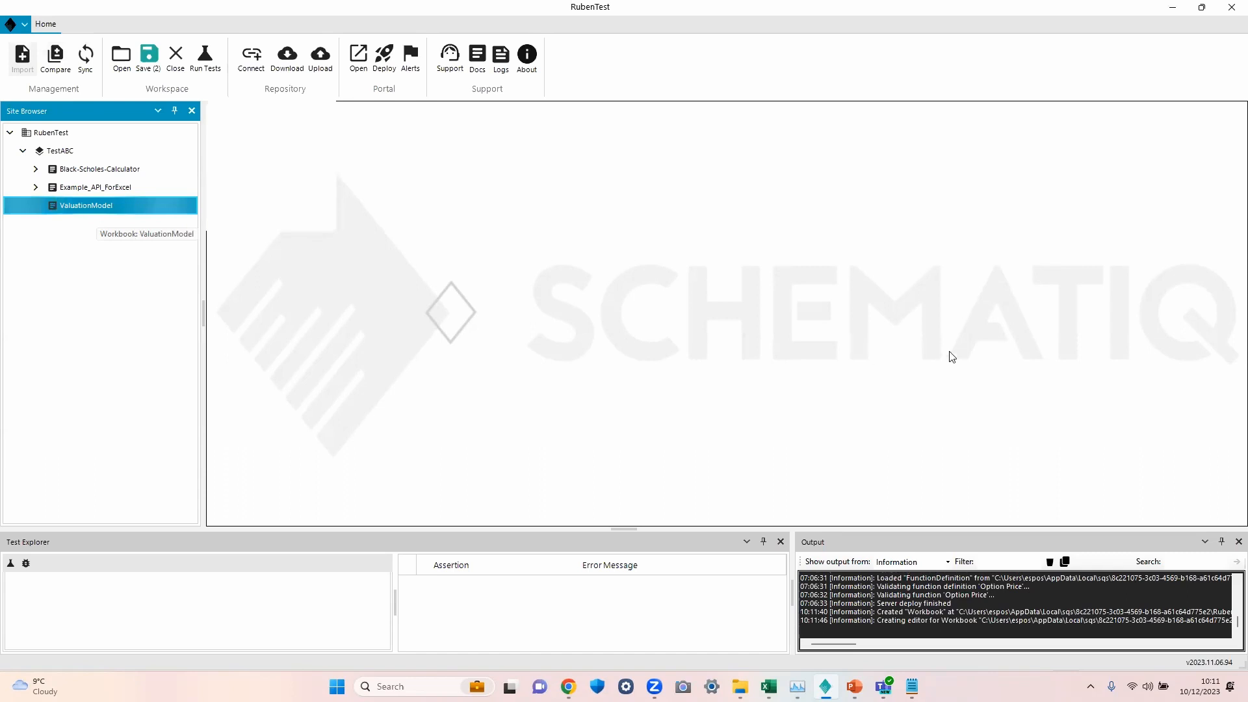
{"action": "left_click", "coordinate": [726, 379]}
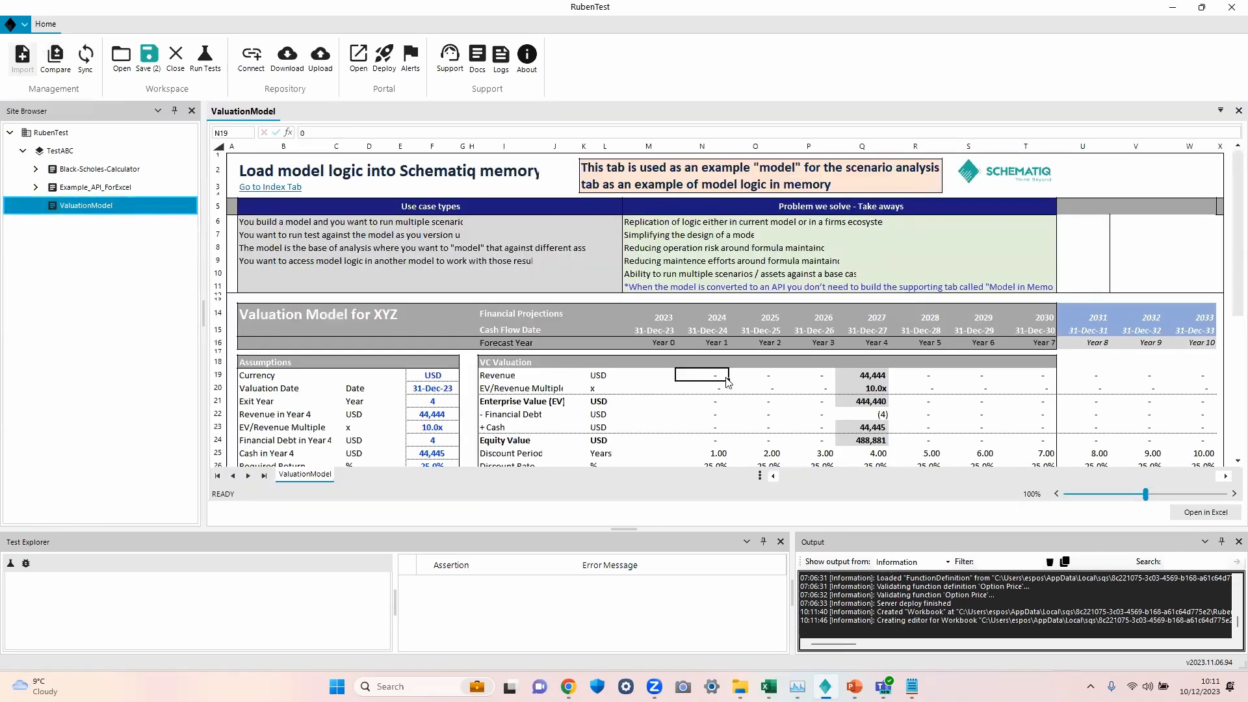
{"action": "scroll", "coordinate": [727, 382], "scroll_direction": "down", "scroll_amount": 4}
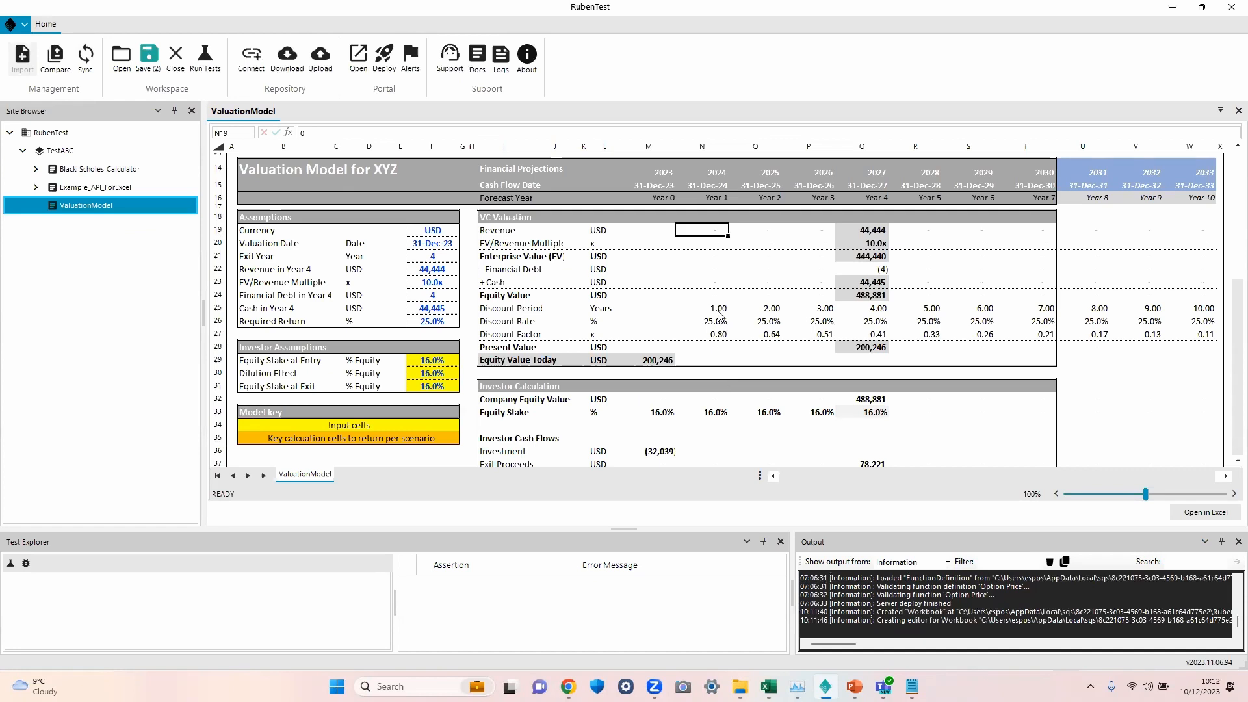
Create a new function definition named Test321 under the ValuationModel workbook.
{"action": "right_click", "coordinate": [85, 206]}
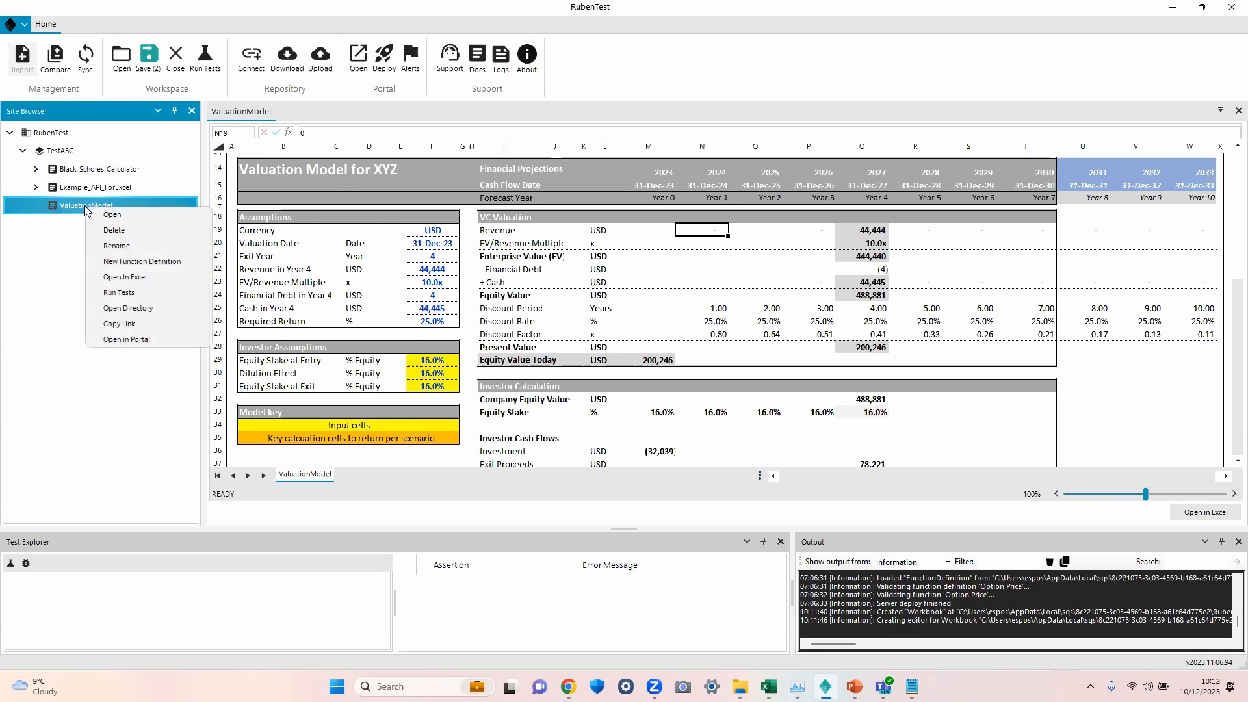
{"action": "left_click", "coordinate": [102, 261]}
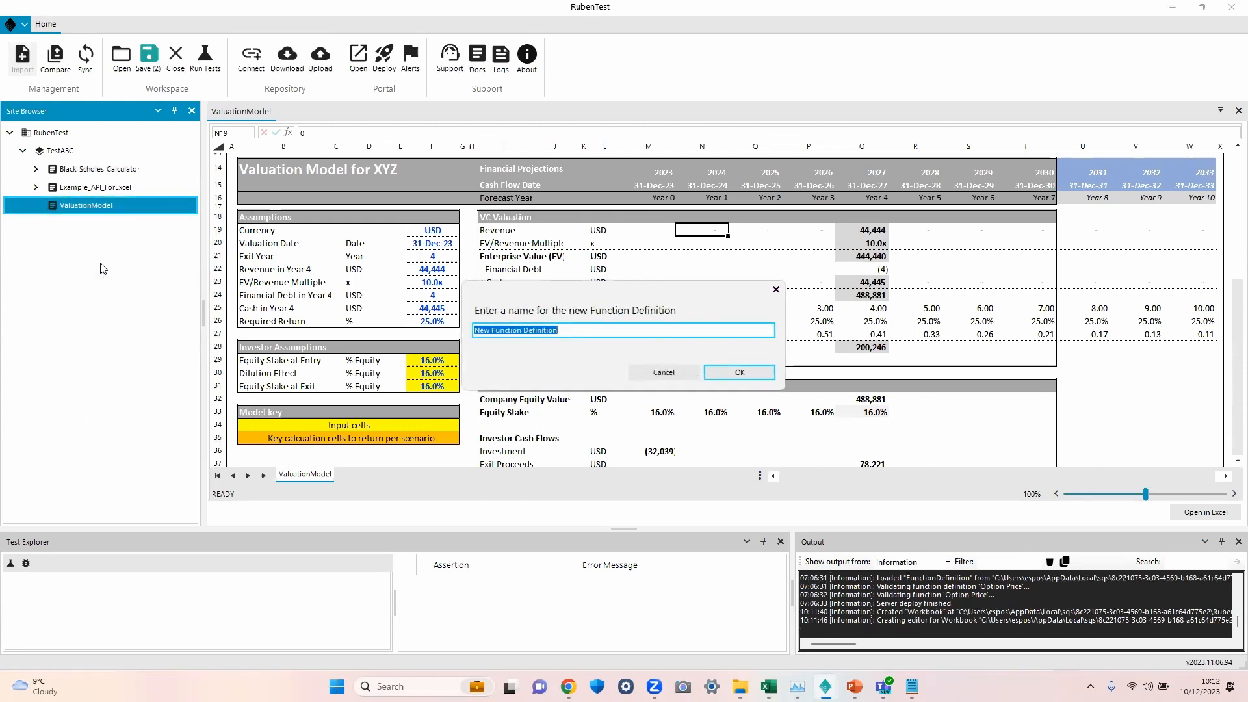
{"action": "type", "text": "Test321"}
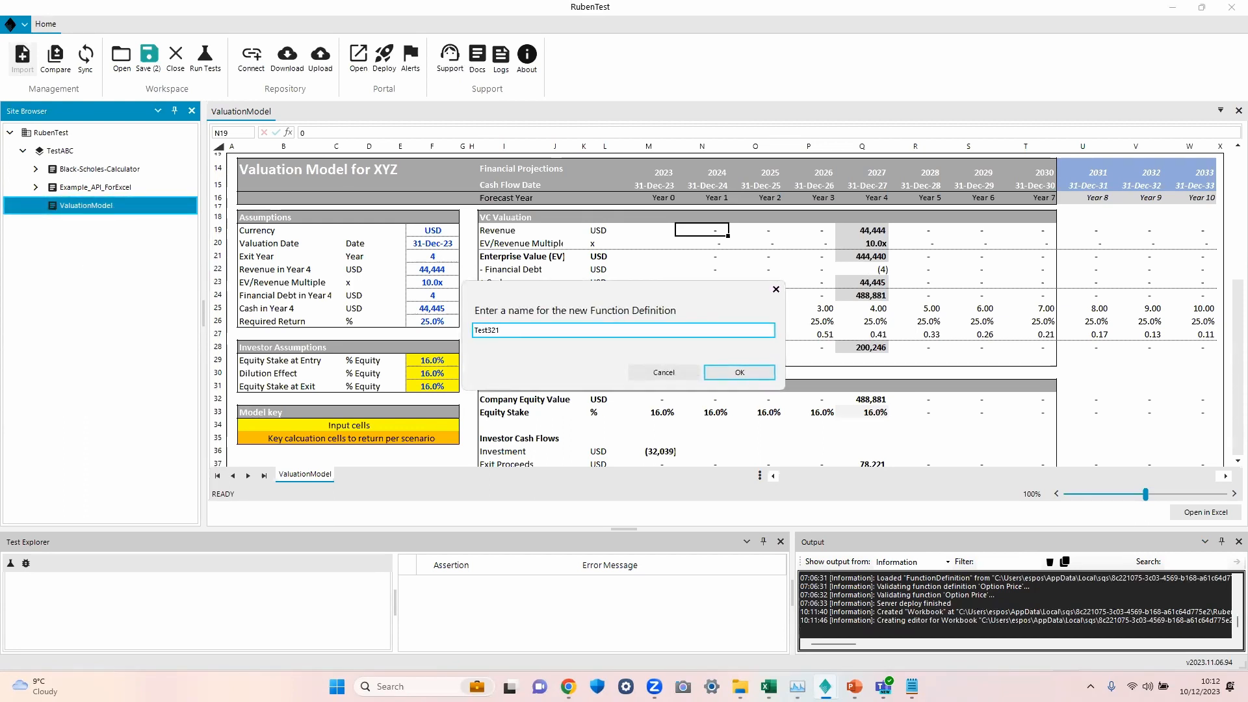
{"action": "left_click", "coordinate": [740, 383]}
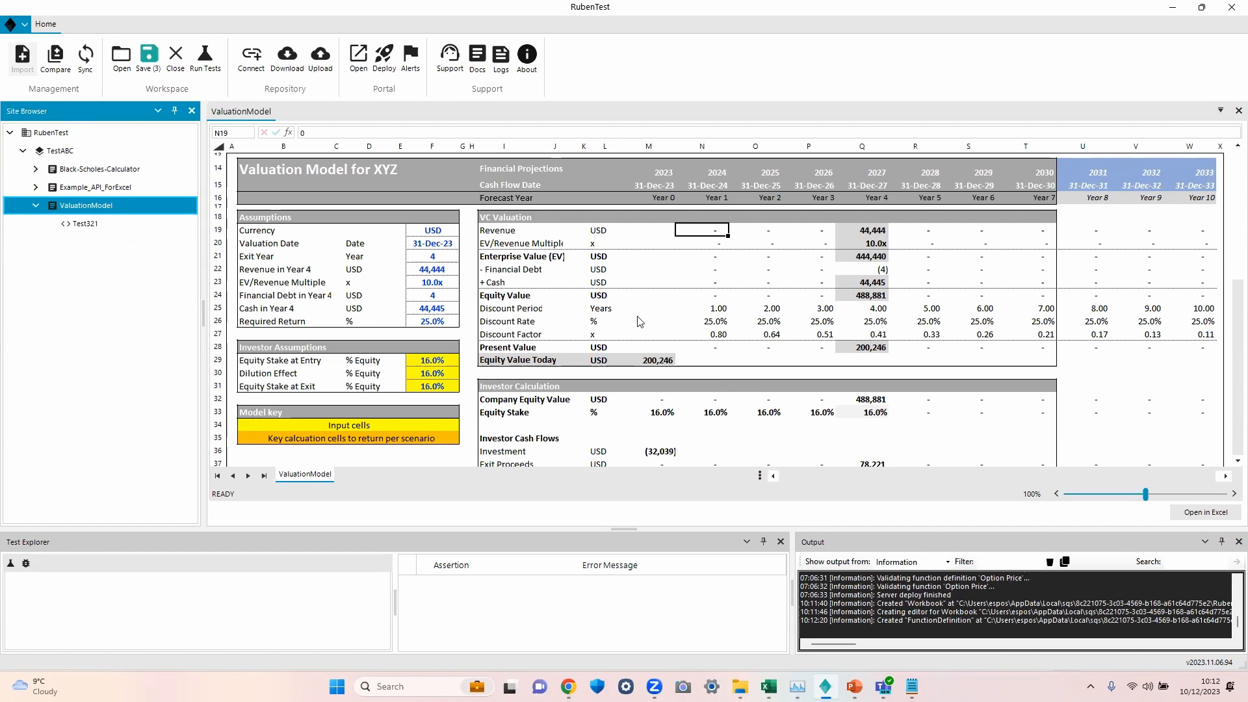
Open the Test321 definition and add the Equity Stake at Entry value as a numeric input named EquityStake.
{"action": "left_click", "coordinate": [85, 224]}
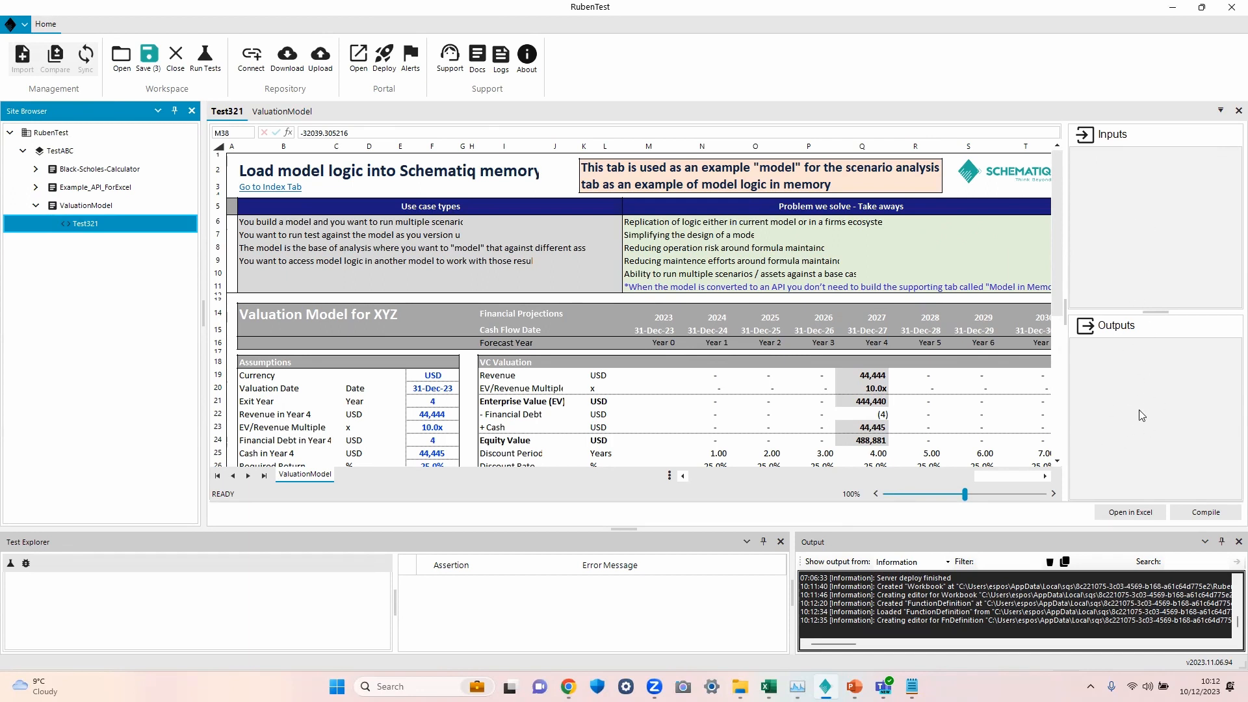
{"action": "left_click", "coordinate": [545, 392]}
{"action": "scroll", "coordinate": [545, 392], "scroll_direction": "down", "scroll_amount": 4}
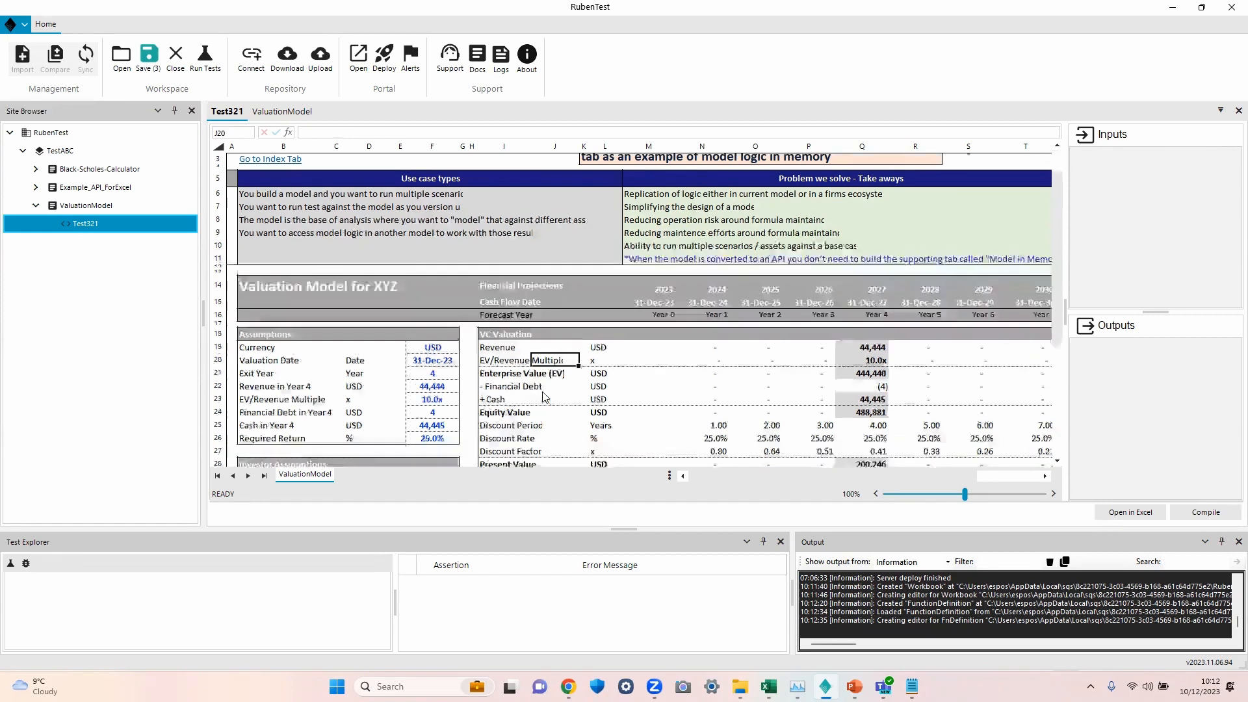
{"action": "scroll", "coordinate": [545, 393], "scroll_direction": "down", "scroll_amount": 2}
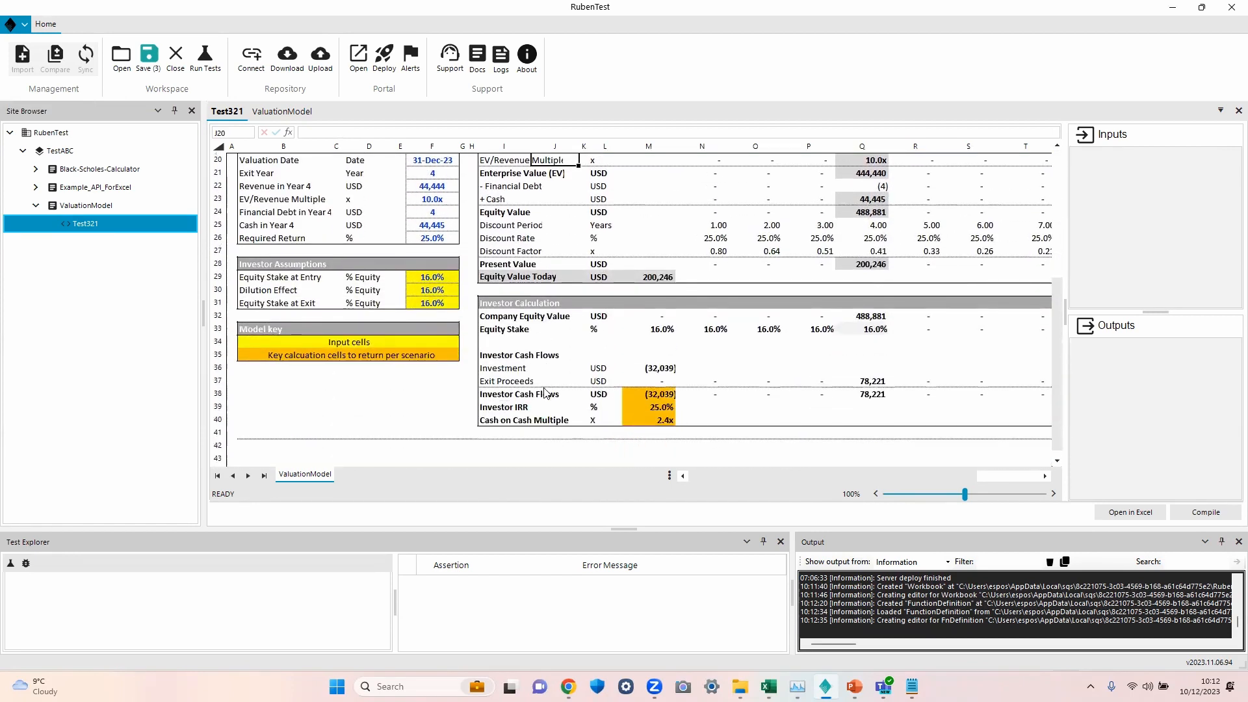
{"action": "right_click", "coordinate": [432, 281]}
{"action": "left_click", "coordinate": [455, 282]}
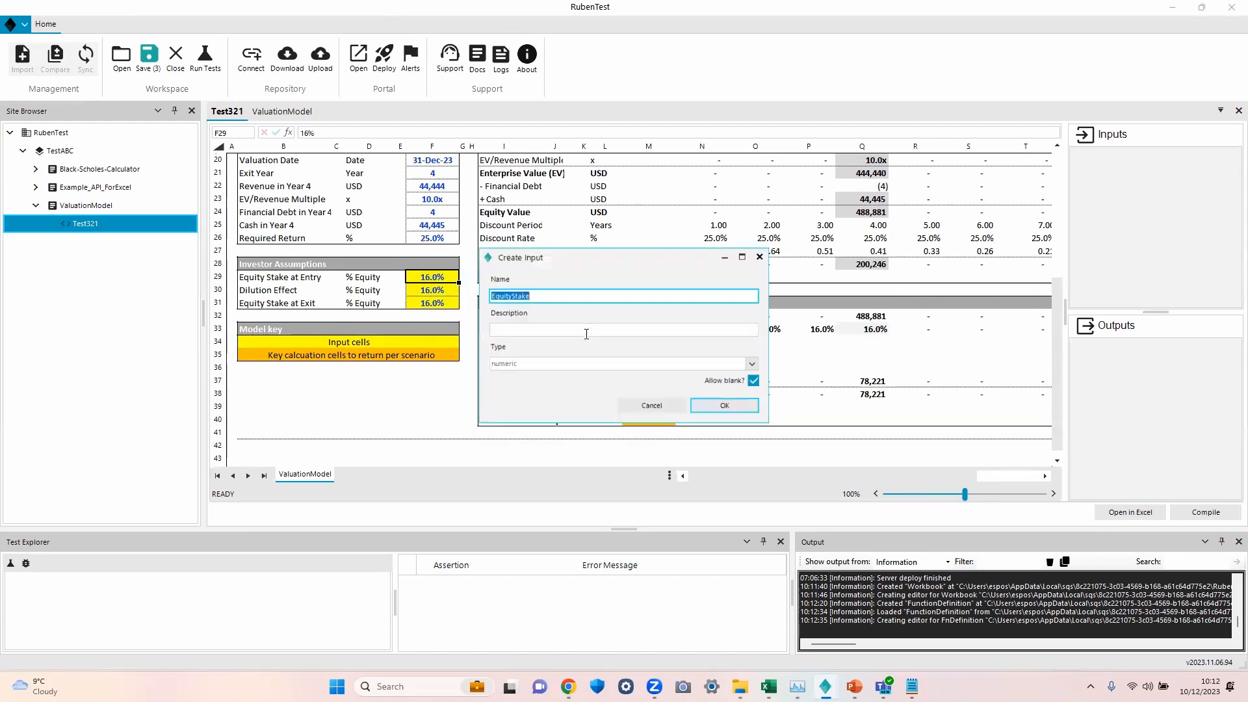
{"action": "left_click", "coordinate": [740, 408]}
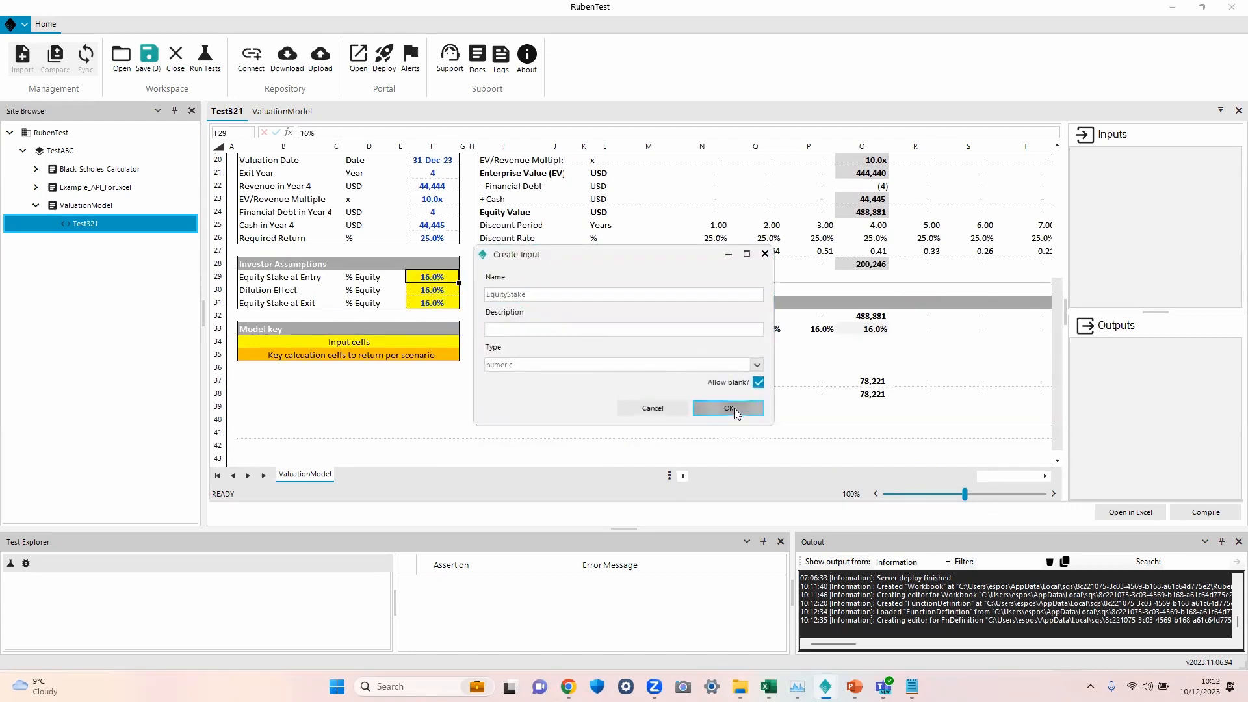
Add the Dilution Effect and Equity Stake at Exit values as inputs named DilutionEff and EquityExit.
{"action": "right_click", "coordinate": [456, 293]}
{"action": "left_click", "coordinate": [492, 301]}
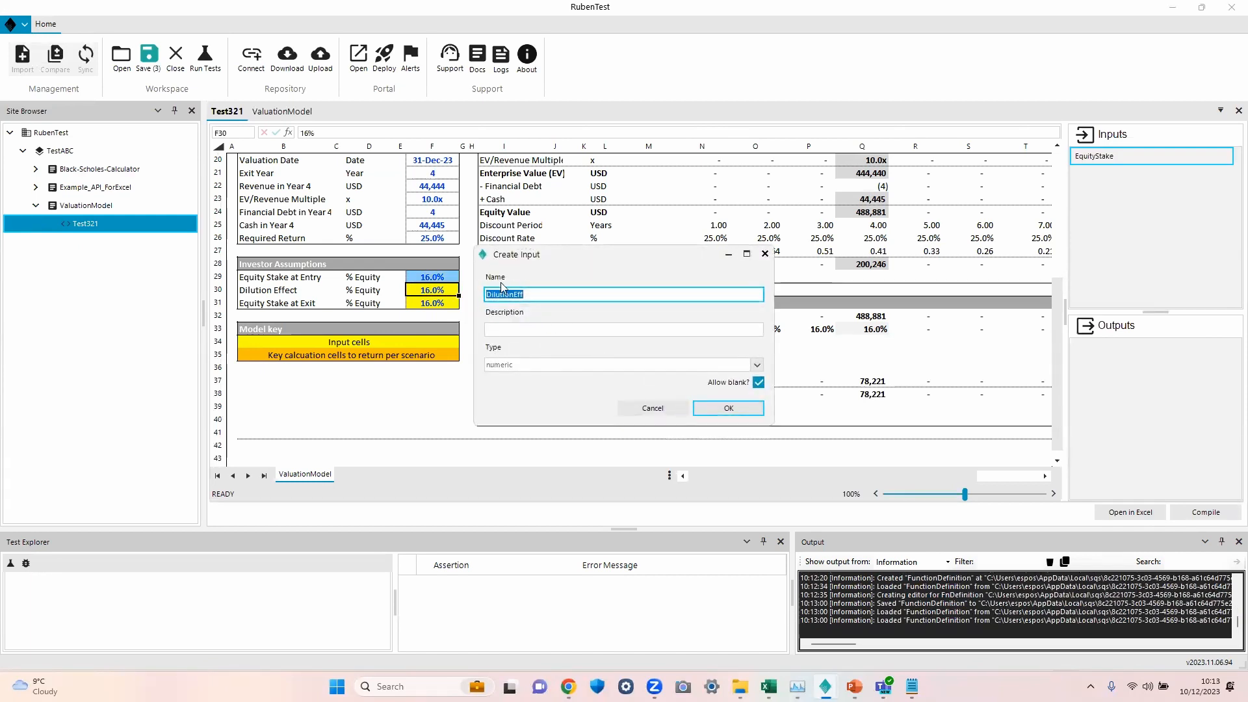
{"action": "left_click", "coordinate": [737, 414]}
{"action": "right_click", "coordinate": [434, 304]}
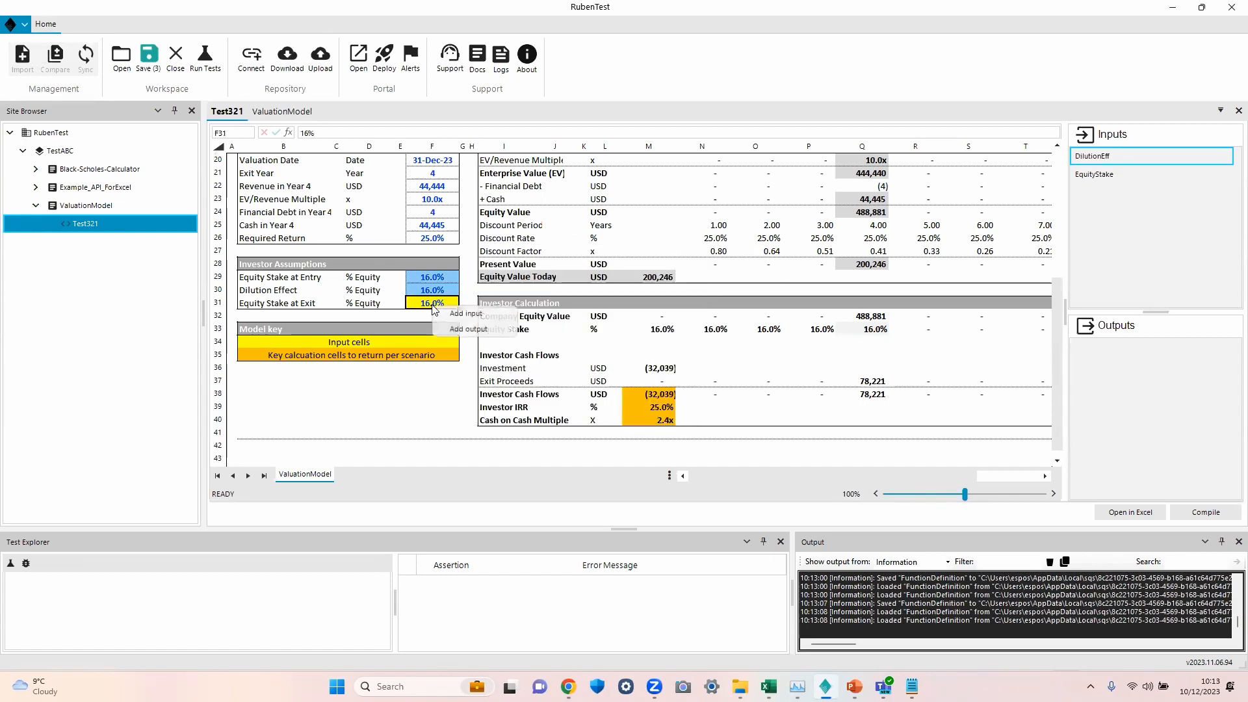
{"action": "left_click", "coordinate": [465, 314]}
{"action": "left_click", "coordinate": [722, 414]}
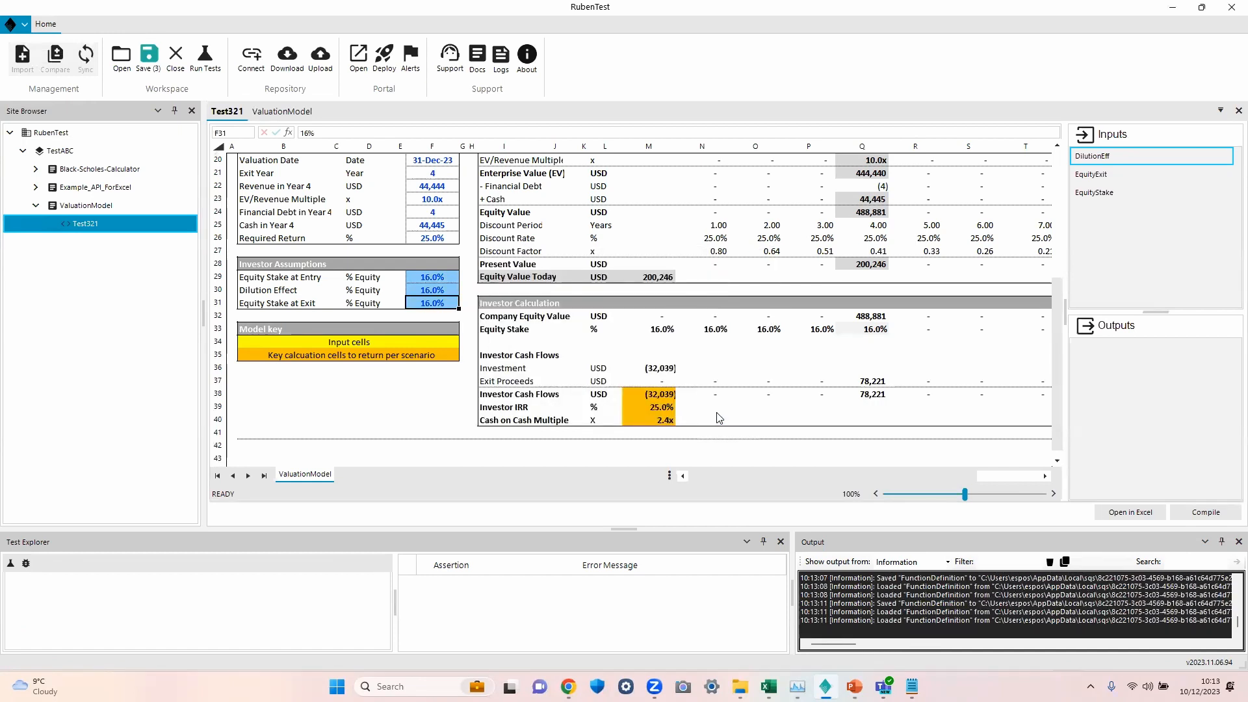
Add the Investor Cash Flows (M38), Investor IRR and Cash on Cash Multiple cells as outputs named InvestCashFlows, InvestorIRR and CashOnMulti.
{"action": "scroll", "coordinate": [718, 416], "scroll_direction": "down", "scroll_amount": 1}
{"action": "scroll", "coordinate": [708, 397], "scroll_direction": "down", "scroll_amount": 1}
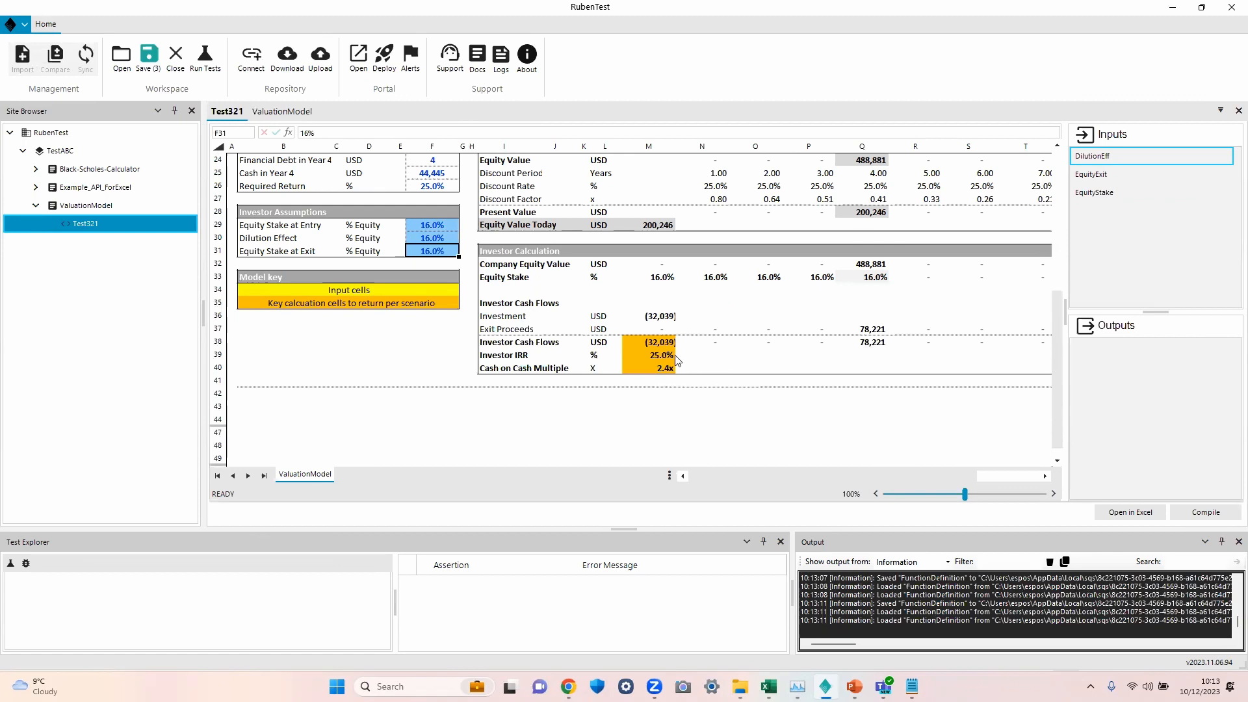
{"action": "right_click", "coordinate": [655, 347]}
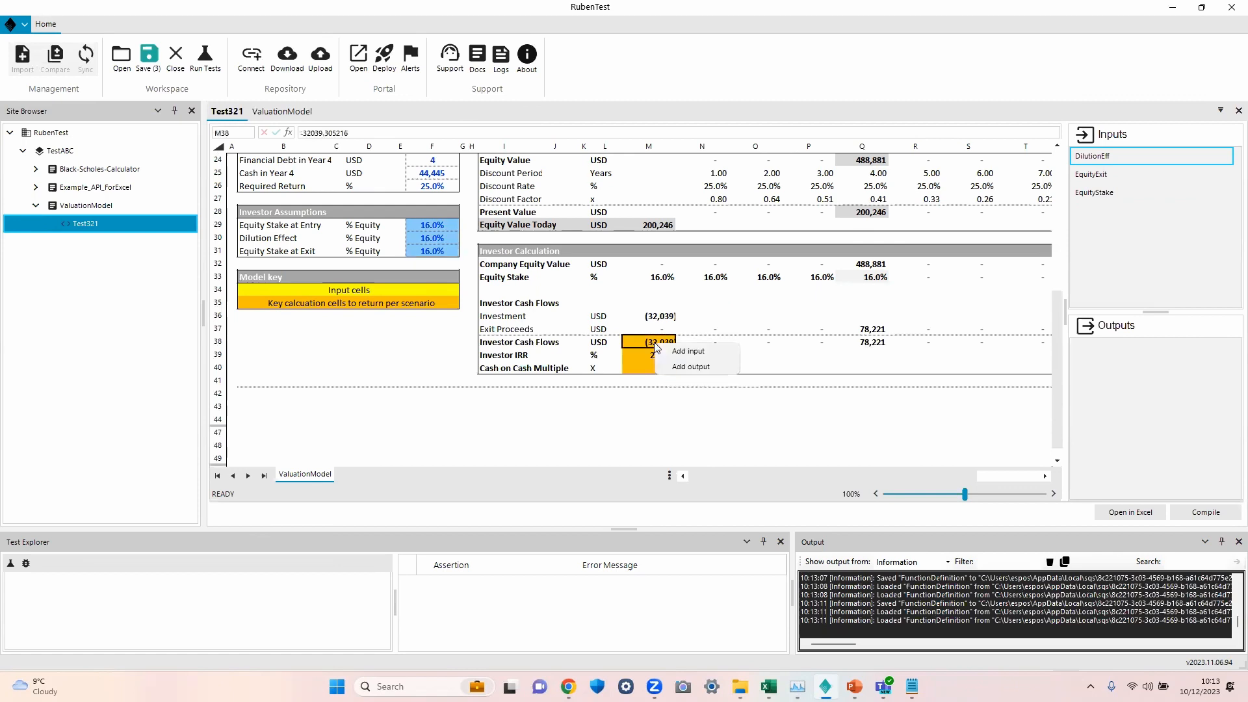
{"action": "left_click", "coordinate": [695, 367]}
{"action": "left_click", "coordinate": [739, 371]}
{"action": "right_click", "coordinate": [661, 355]}
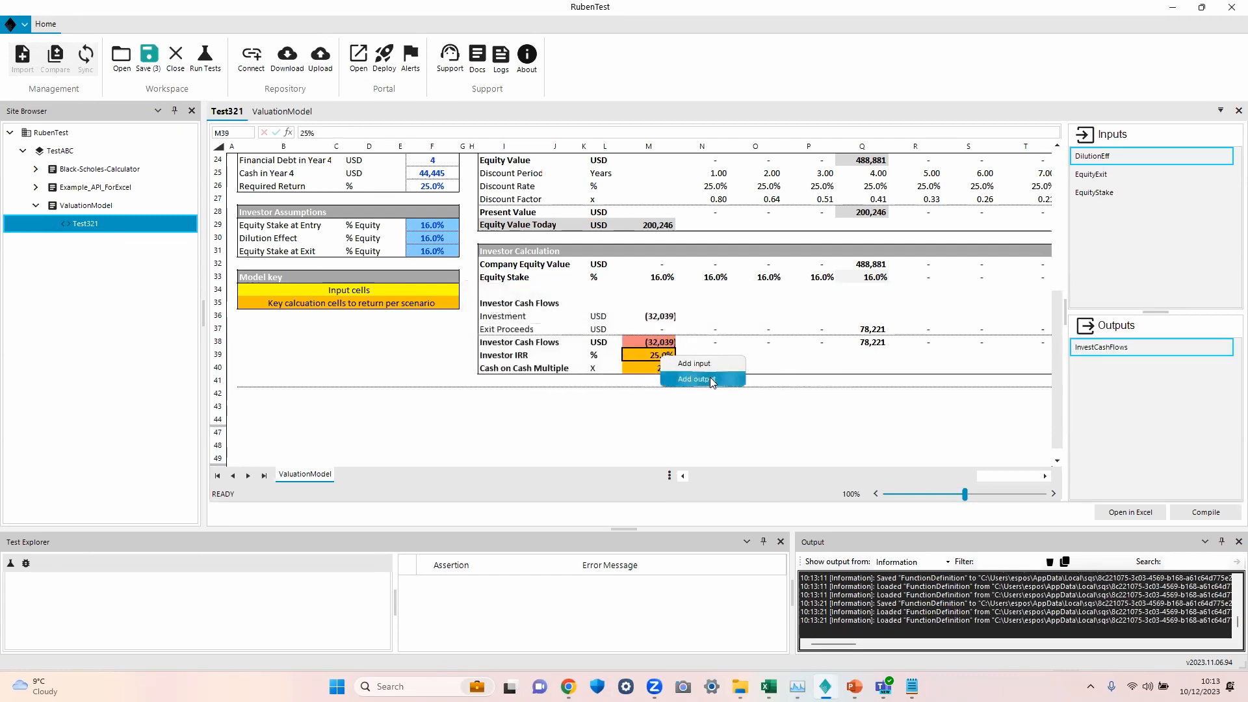
{"action": "left_click", "coordinate": [697, 379]}
{"action": "left_click", "coordinate": [753, 371]}
{"action": "right_click", "coordinate": [671, 368]}
{"action": "left_click", "coordinate": [718, 393]}
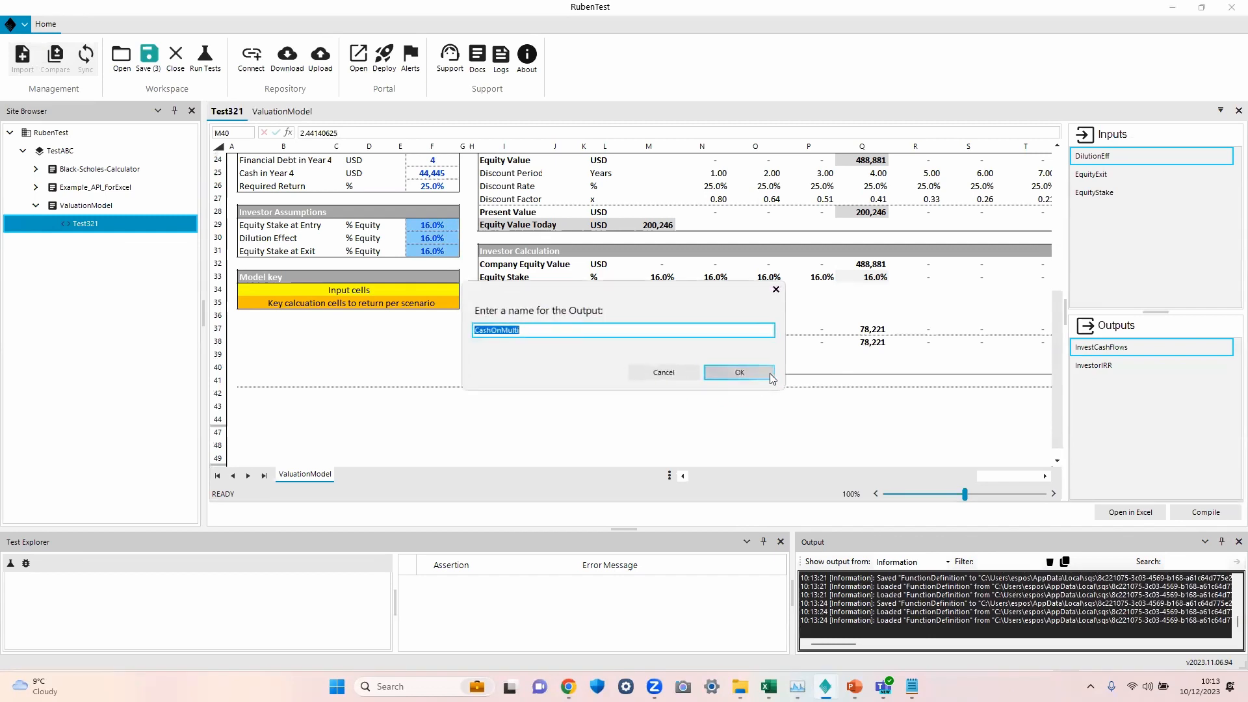
{"action": "left_click", "coordinate": [738, 371]}
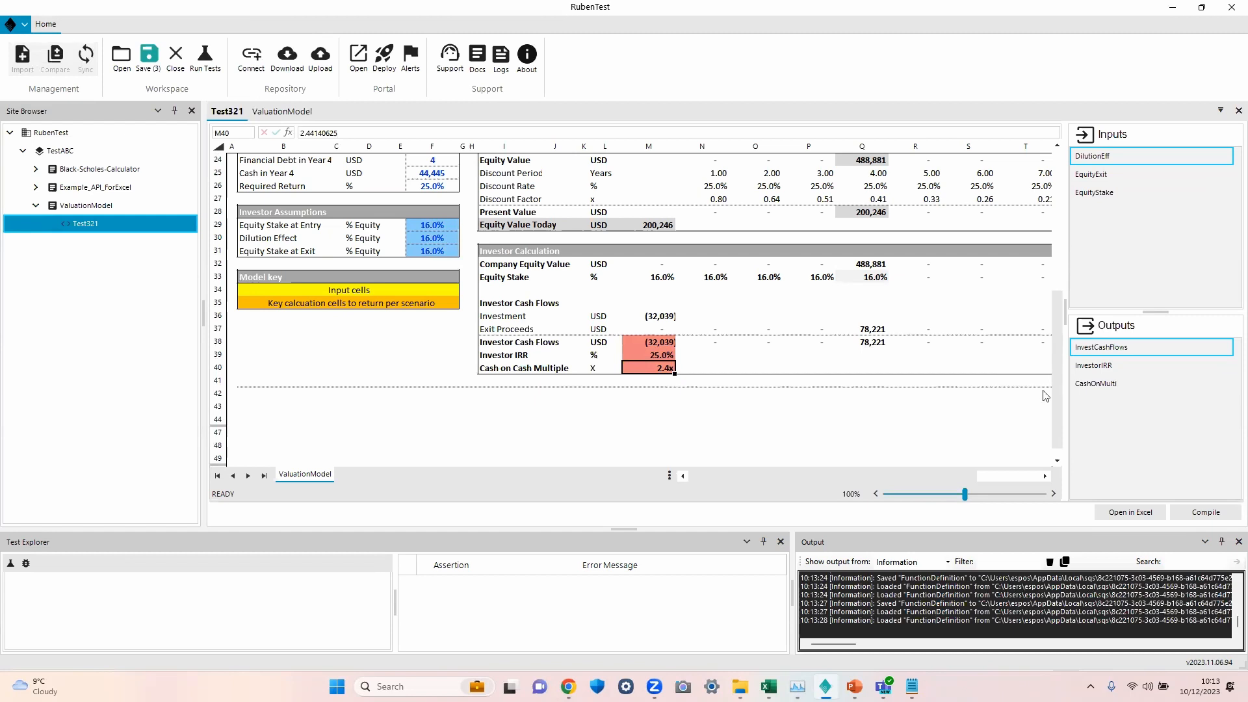
Compile the Test321 function and run it with its default input values.
{"action": "left_click", "coordinate": [1206, 512]}
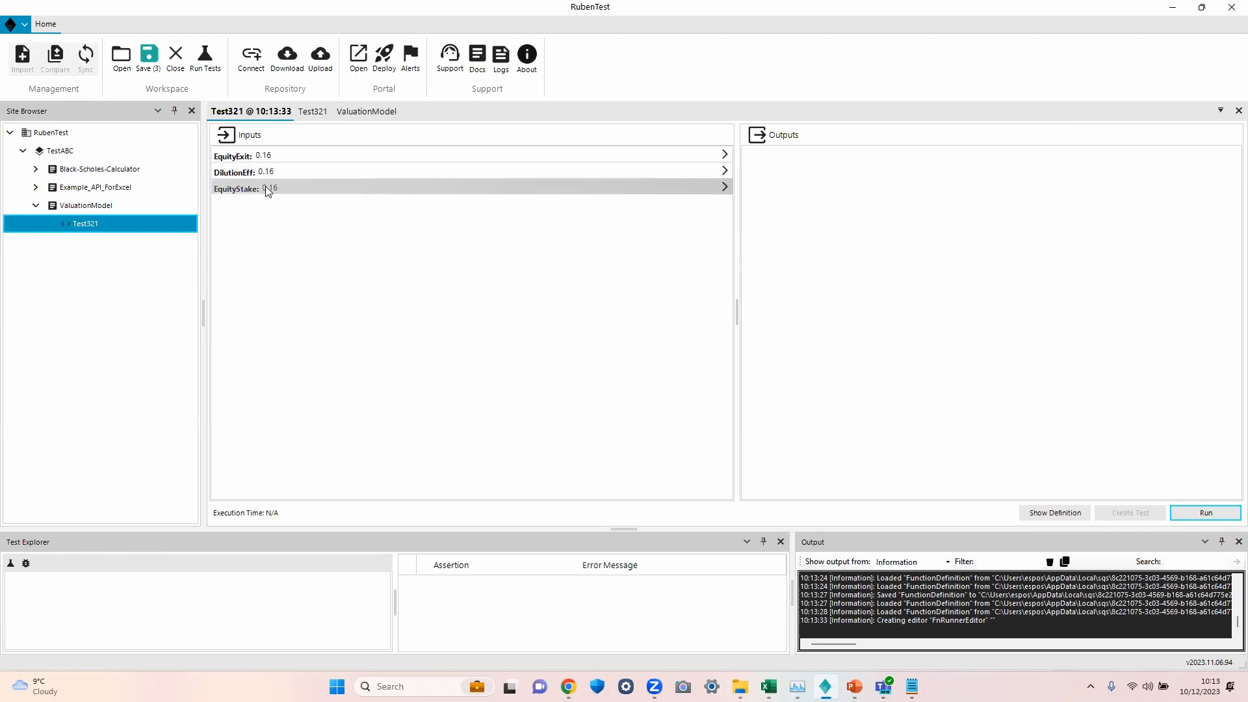
{"action": "left_click", "coordinate": [1198, 515]}
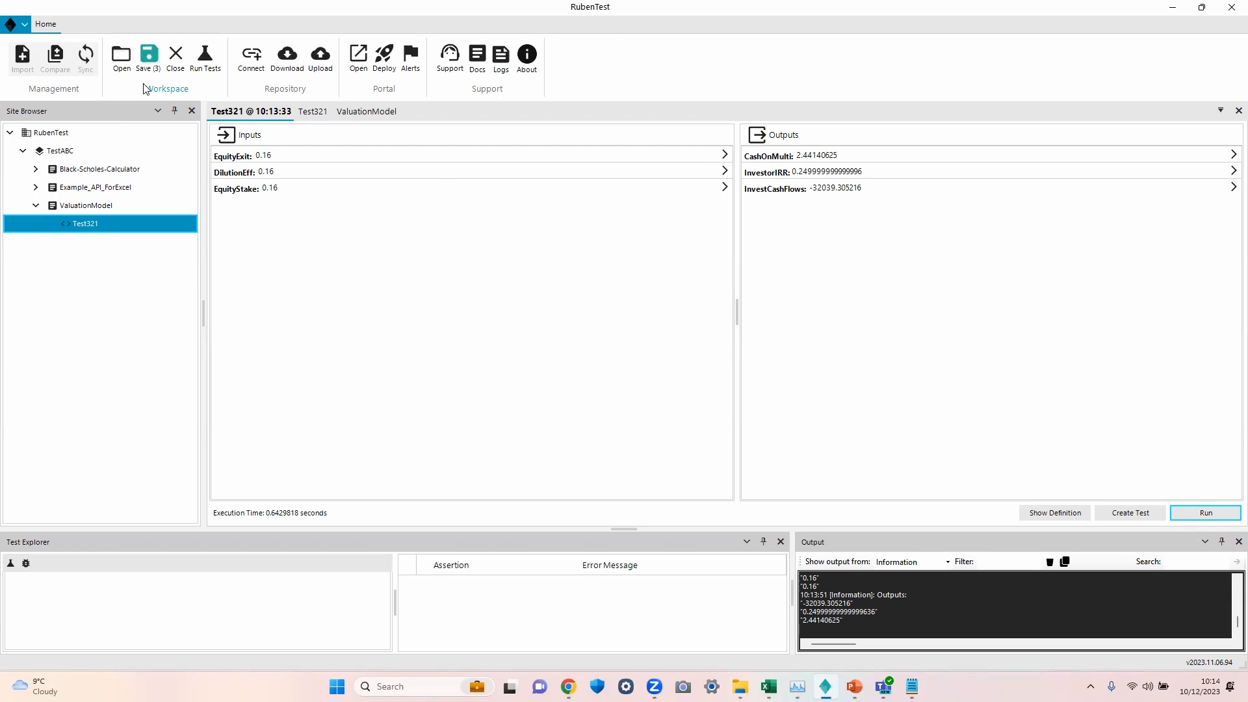
Include all pending file changes and save them to the workspace without a comment.
{"action": "left_click", "coordinate": [150, 58]}
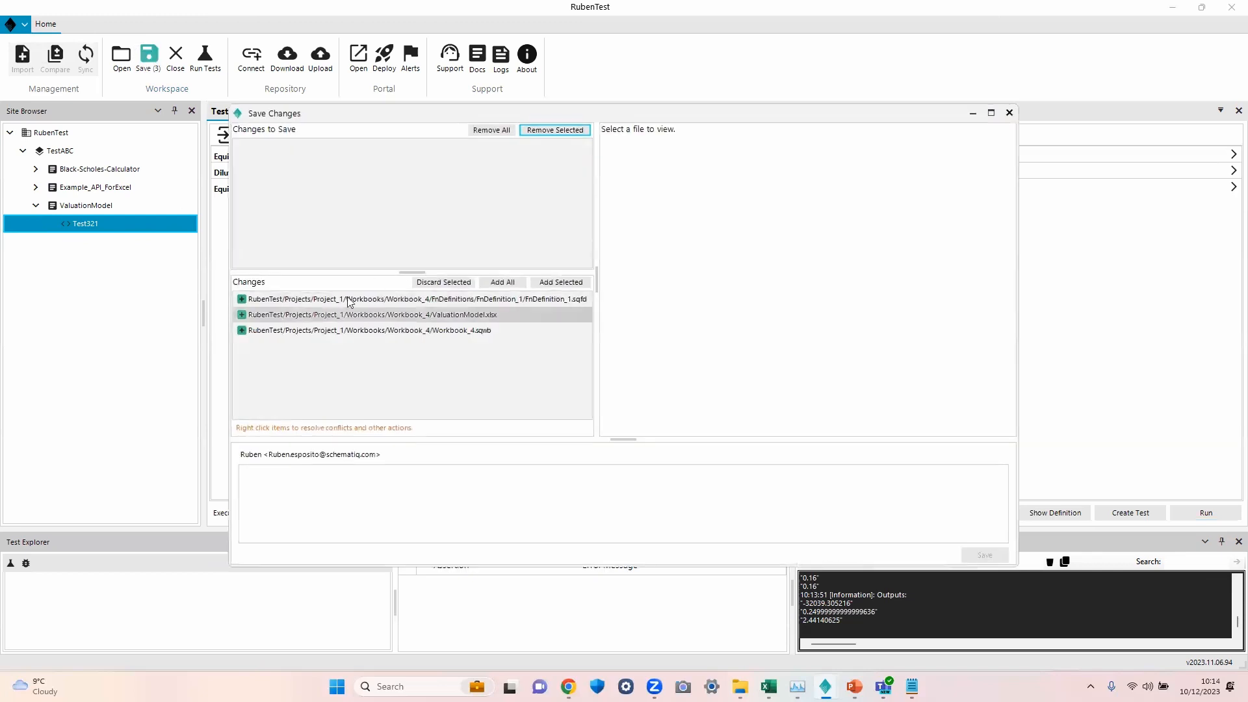
{"action": "left_click", "coordinate": [501, 285]}
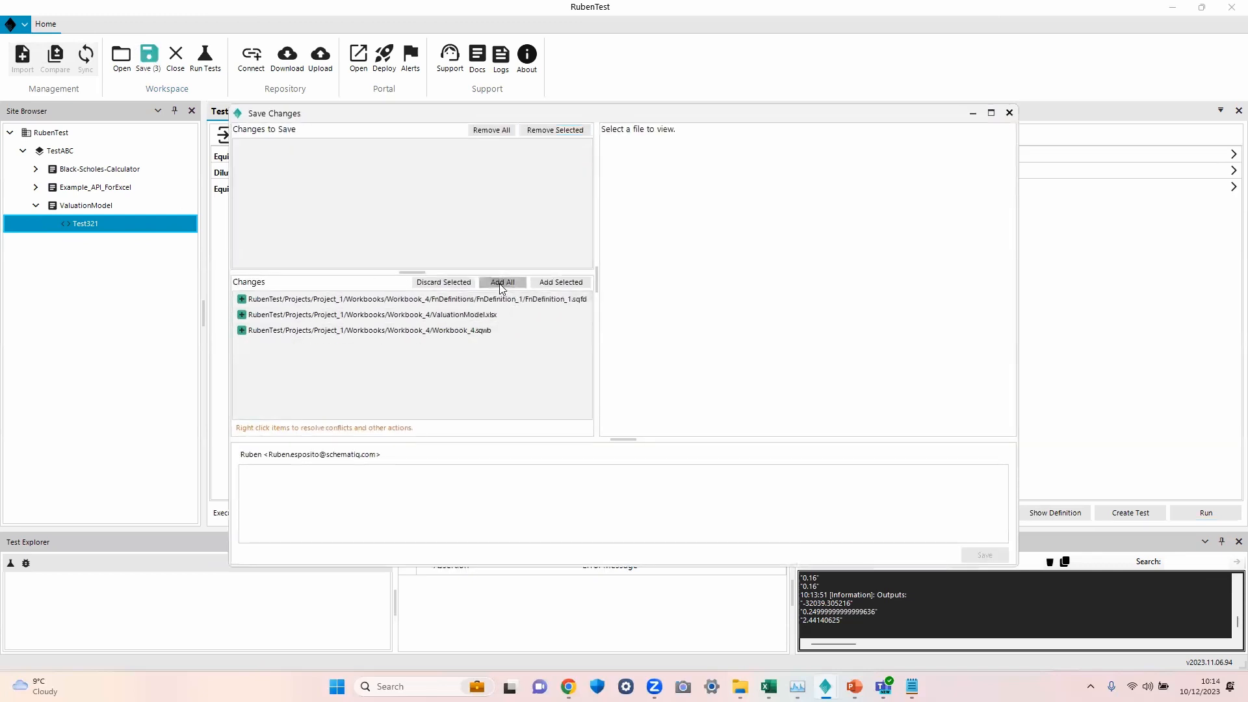
{"action": "left_click", "coordinate": [994, 556]}
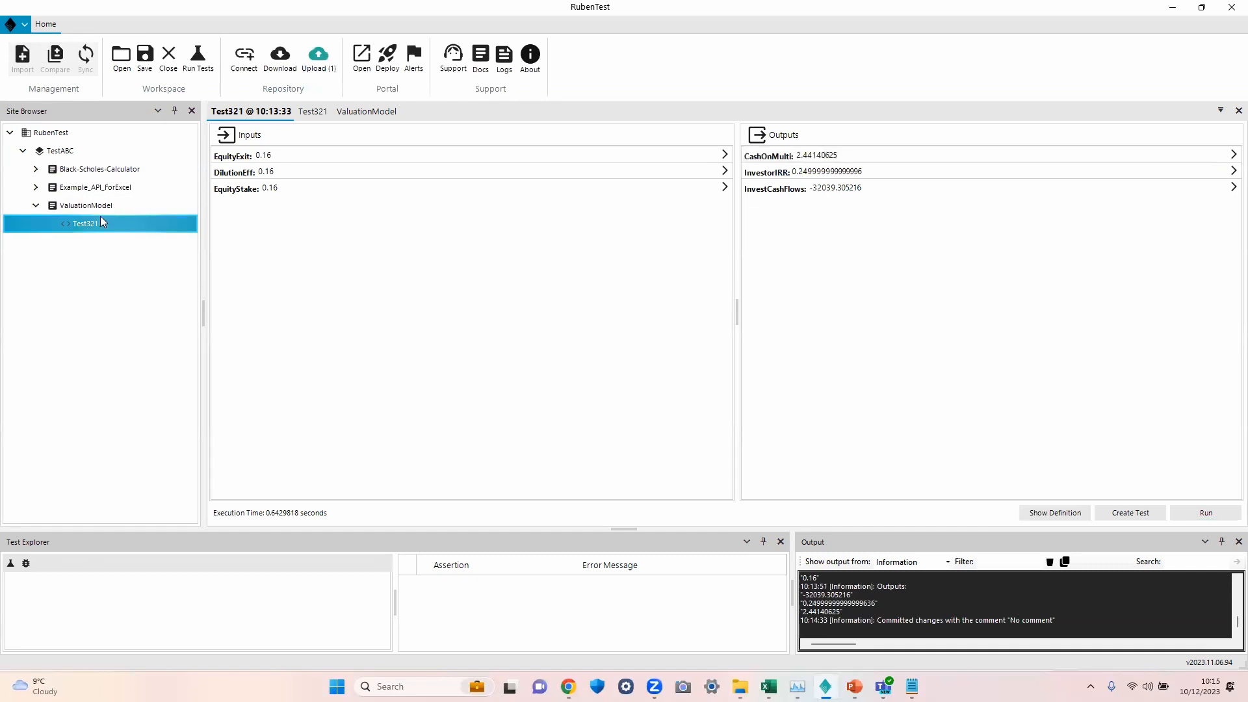
Open the ValuationModel workbook in Excel from the site tree.
{"action": "left_click", "coordinate": [116, 209]}
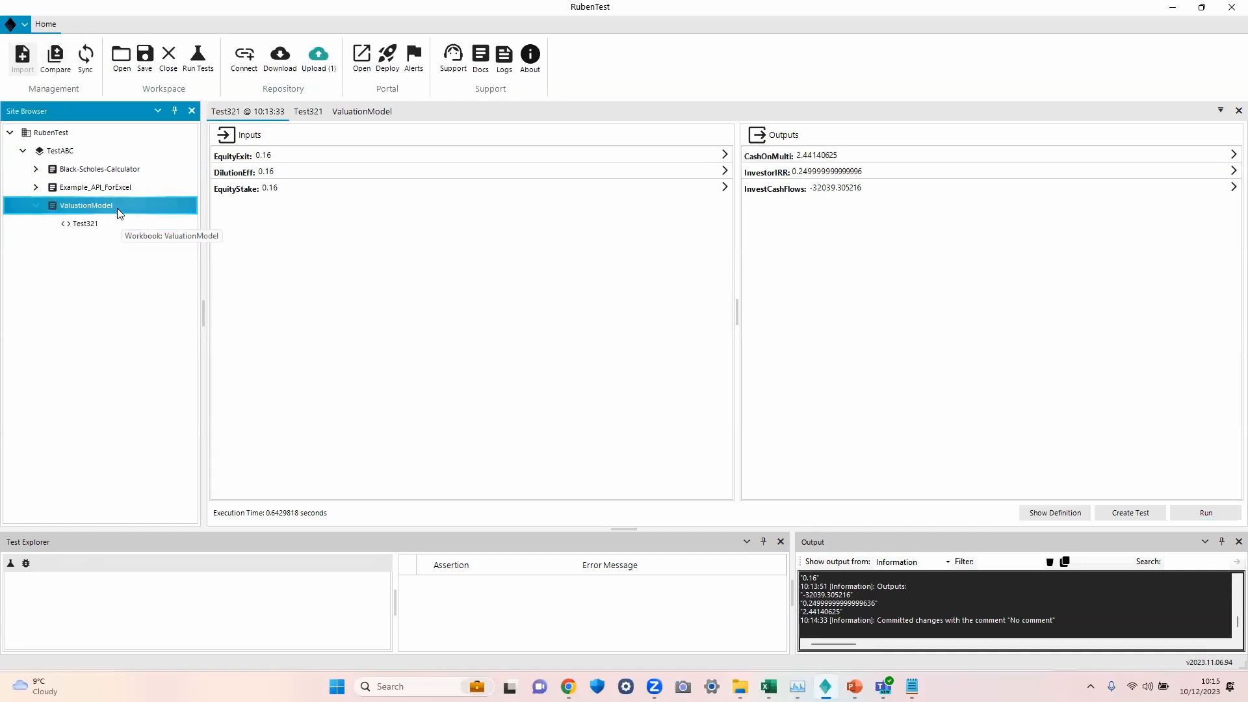
{"action": "right_click", "coordinate": [118, 211]}
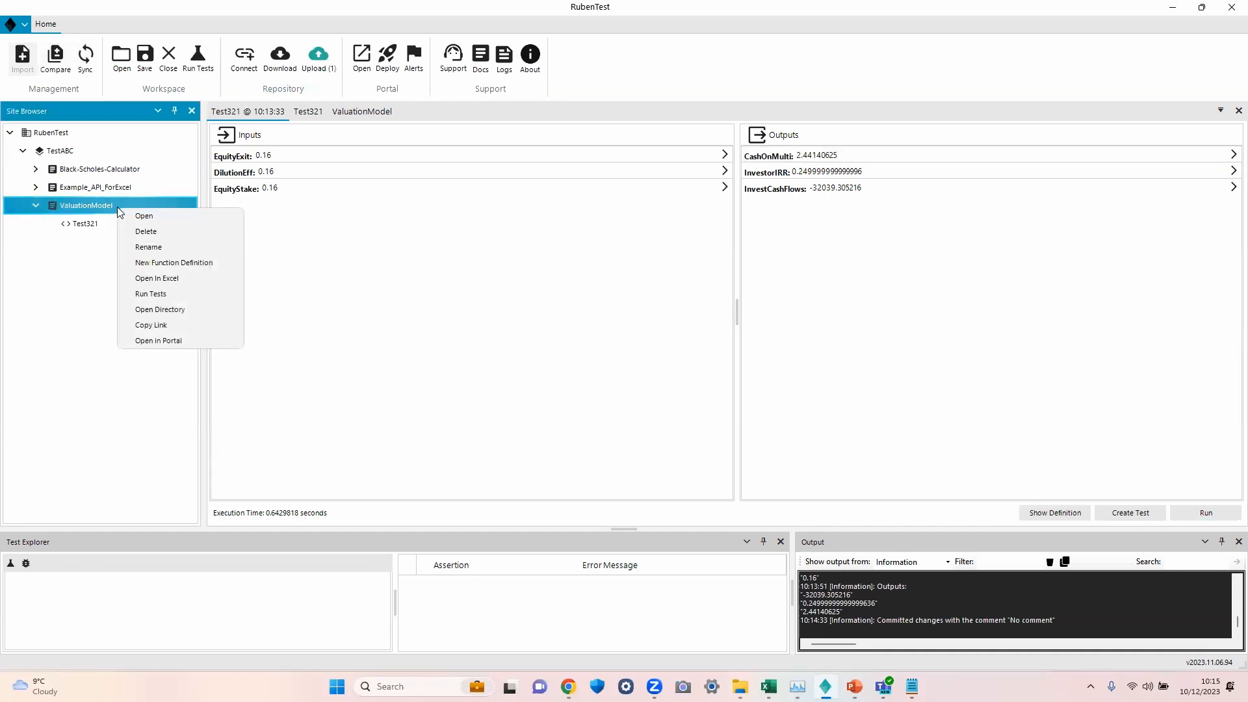
{"action": "left_click", "coordinate": [174, 279]}
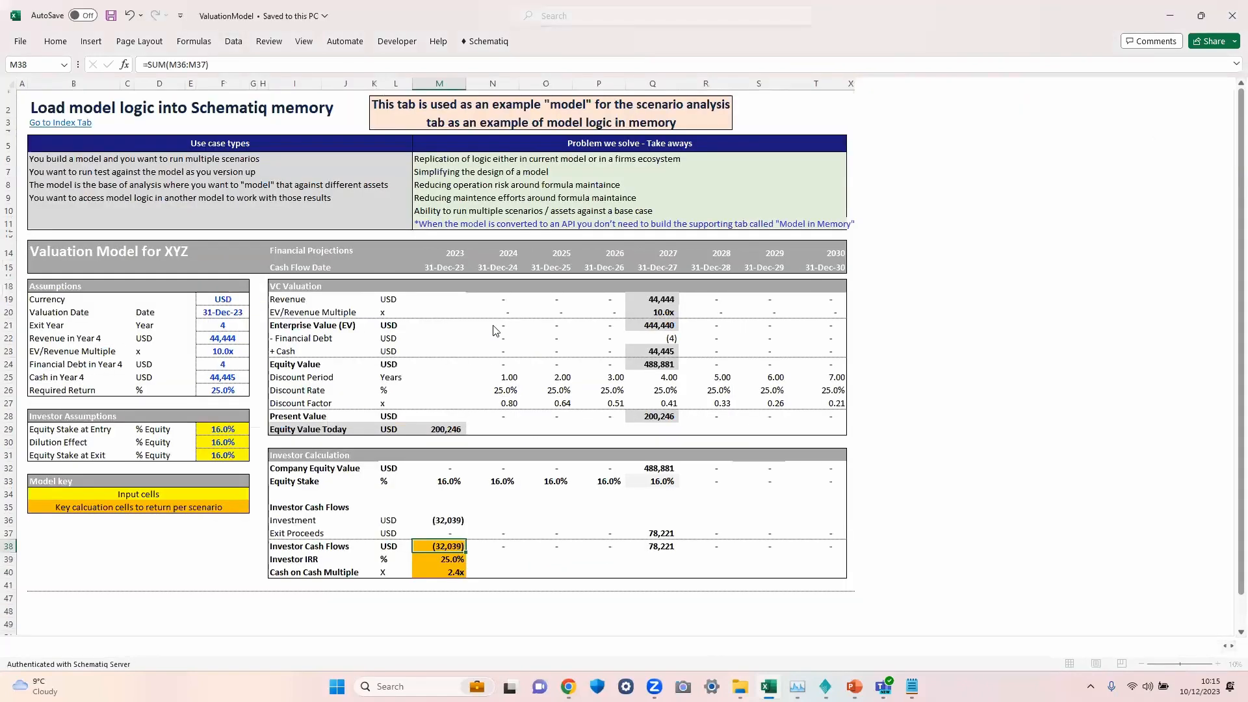
Save a copy of the workbook as ValuationModel_v2 in the Desktop Examples folder.
{"action": "left_click", "coordinate": [388, 314]}
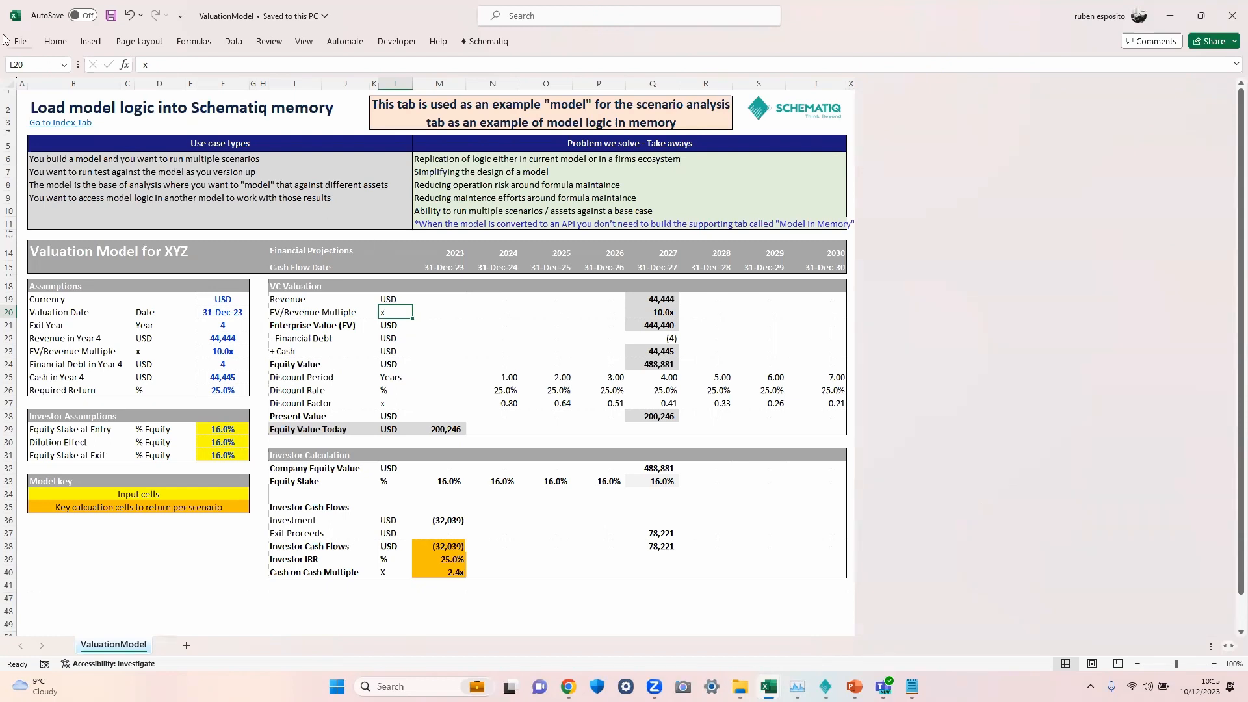
{"action": "left_click", "coordinate": [25, 47]}
{"action": "left_click", "coordinate": [41, 240]}
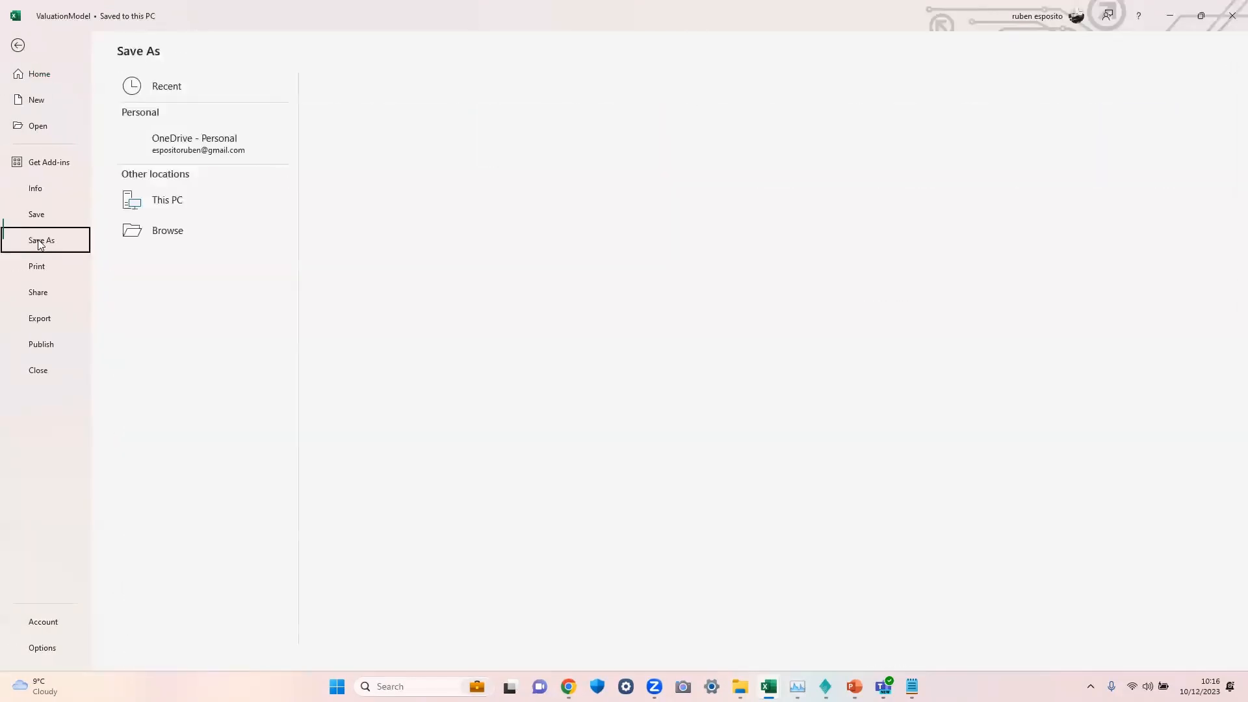
{"action": "left_click", "coordinate": [167, 260]}
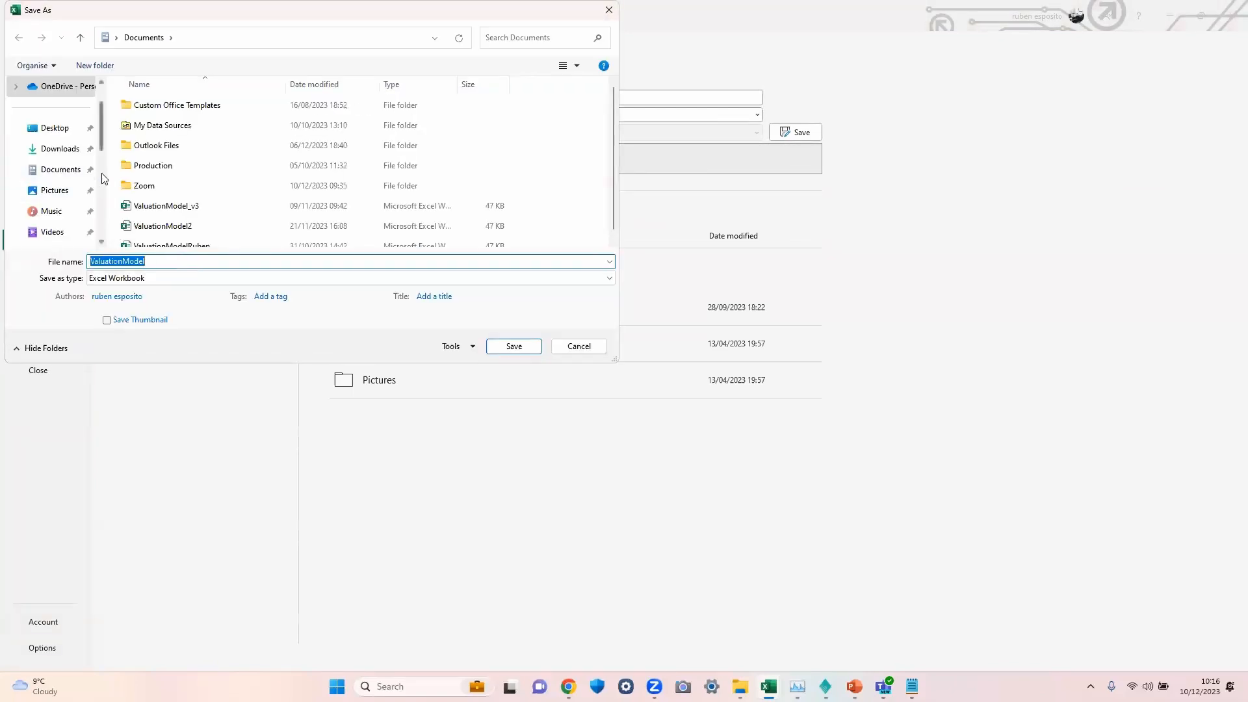
{"action": "scroll", "coordinate": [102, 173], "scroll_direction": "down", "scroll_amount": 2}
{"action": "left_click", "coordinate": [57, 129]}
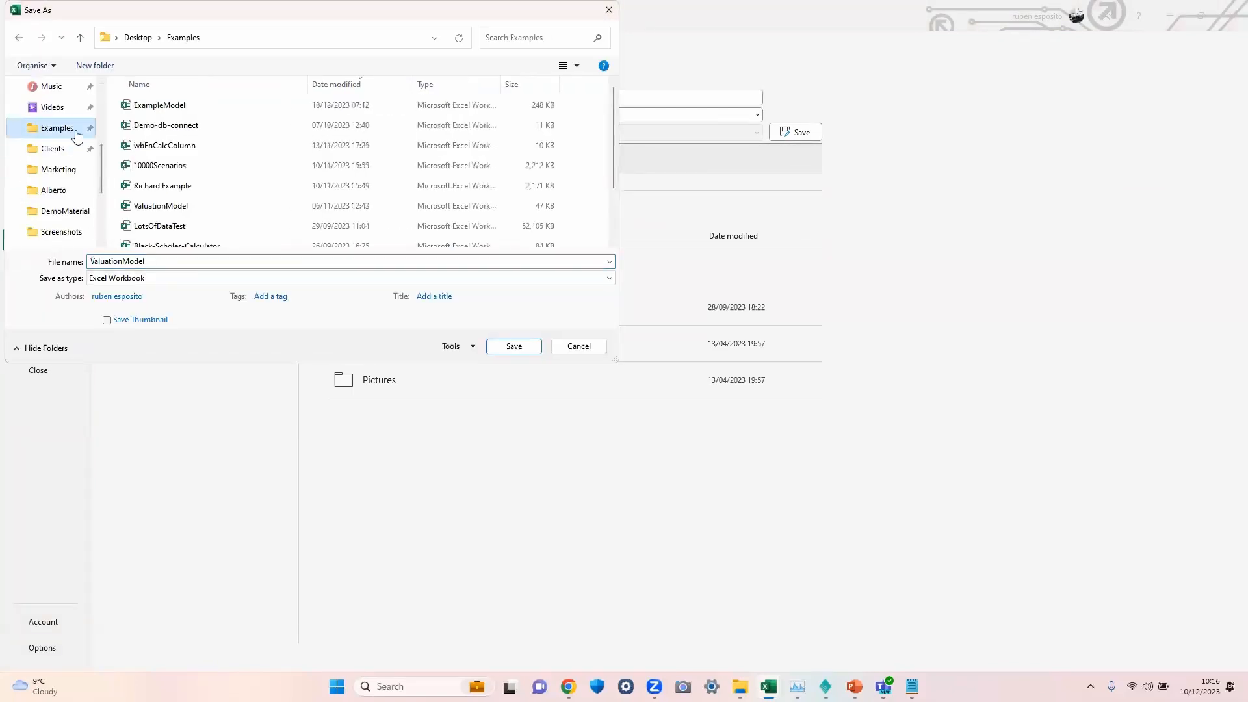
{"action": "left_click", "coordinate": [190, 258]}
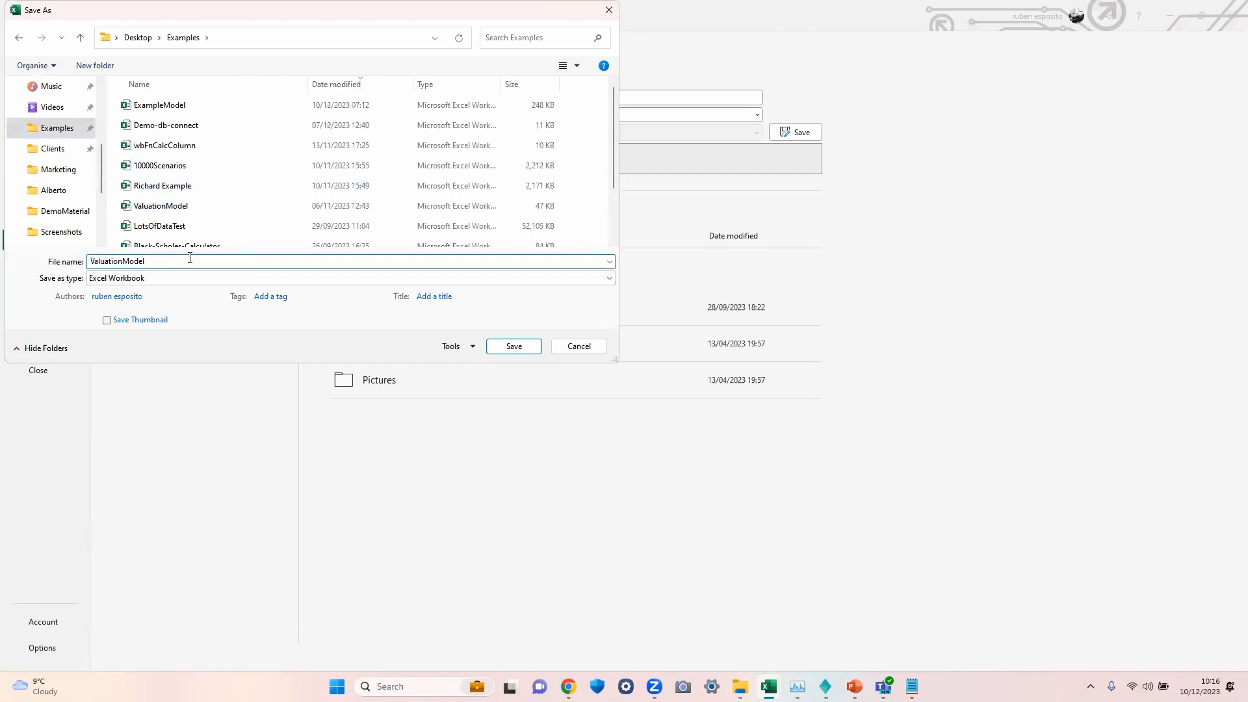
{"action": "type", "text": "_v2"}
{"action": "left_click", "coordinate": [526, 347]}
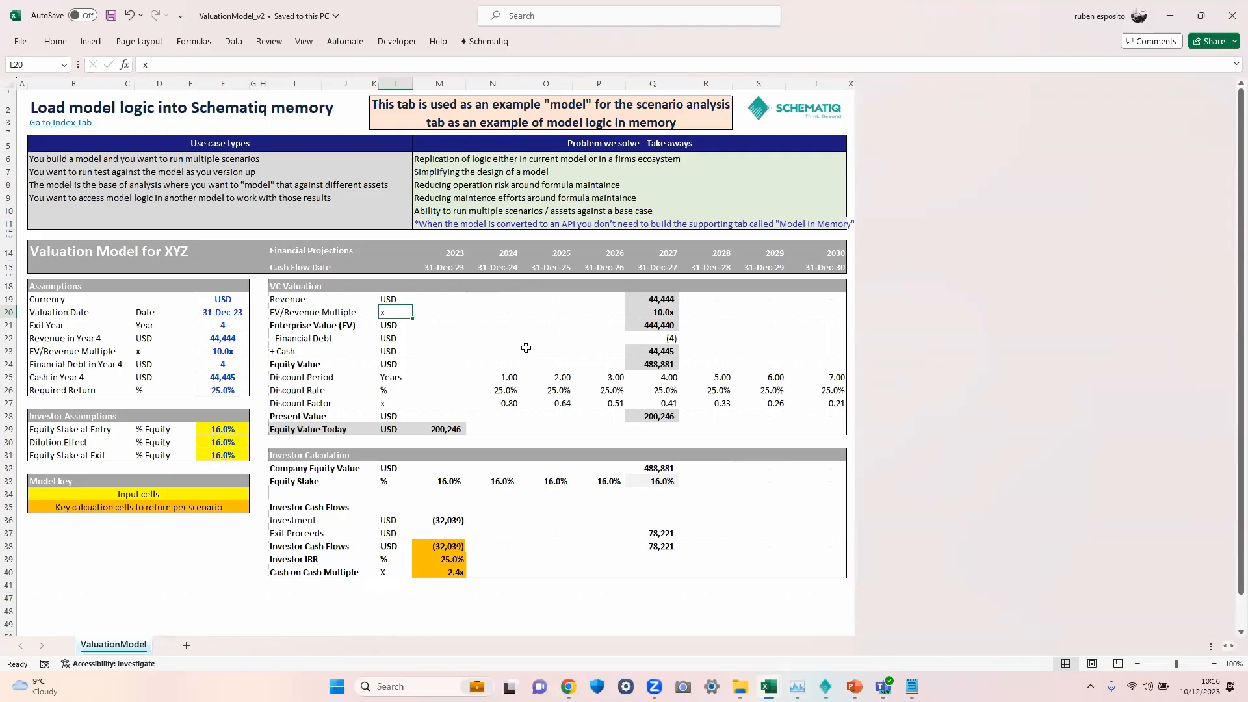
Change the Investor Cash Flows formula in M38 to =SUM(M36:M37)/100.
{"action": "left_click", "coordinate": [449, 550]}
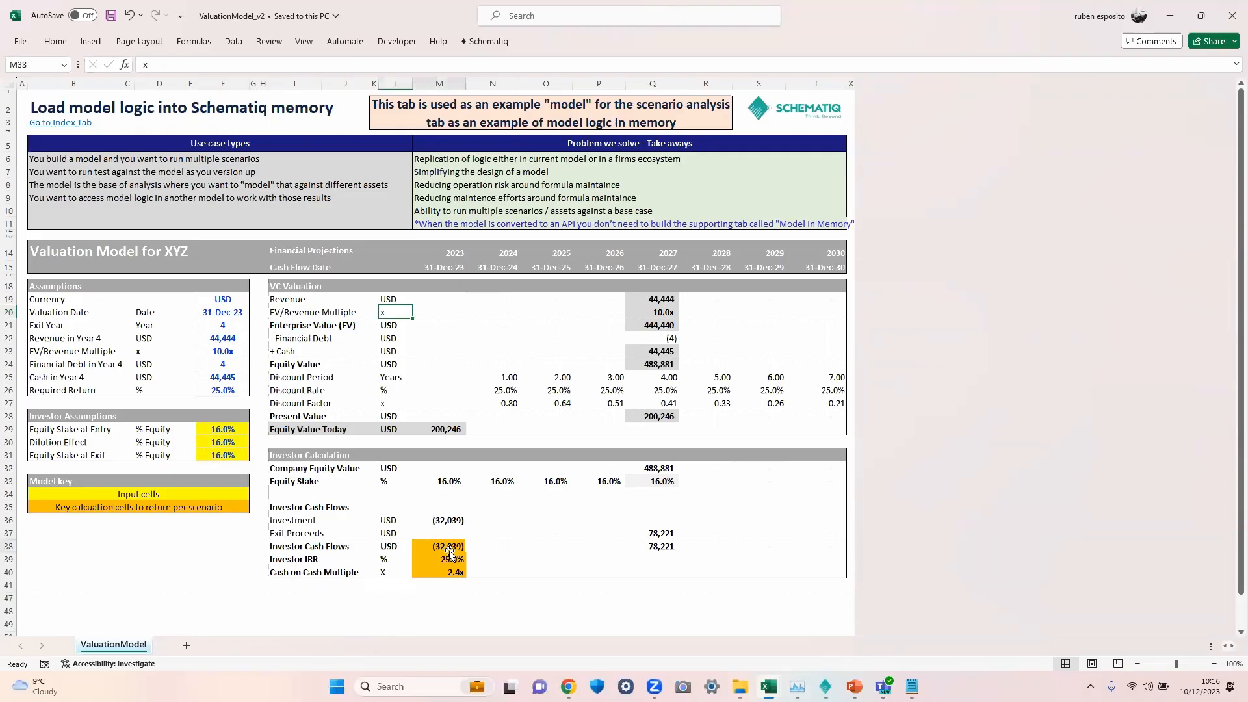
{"action": "left_click", "coordinate": [306, 64]}
{"action": "type", "text": "/"}
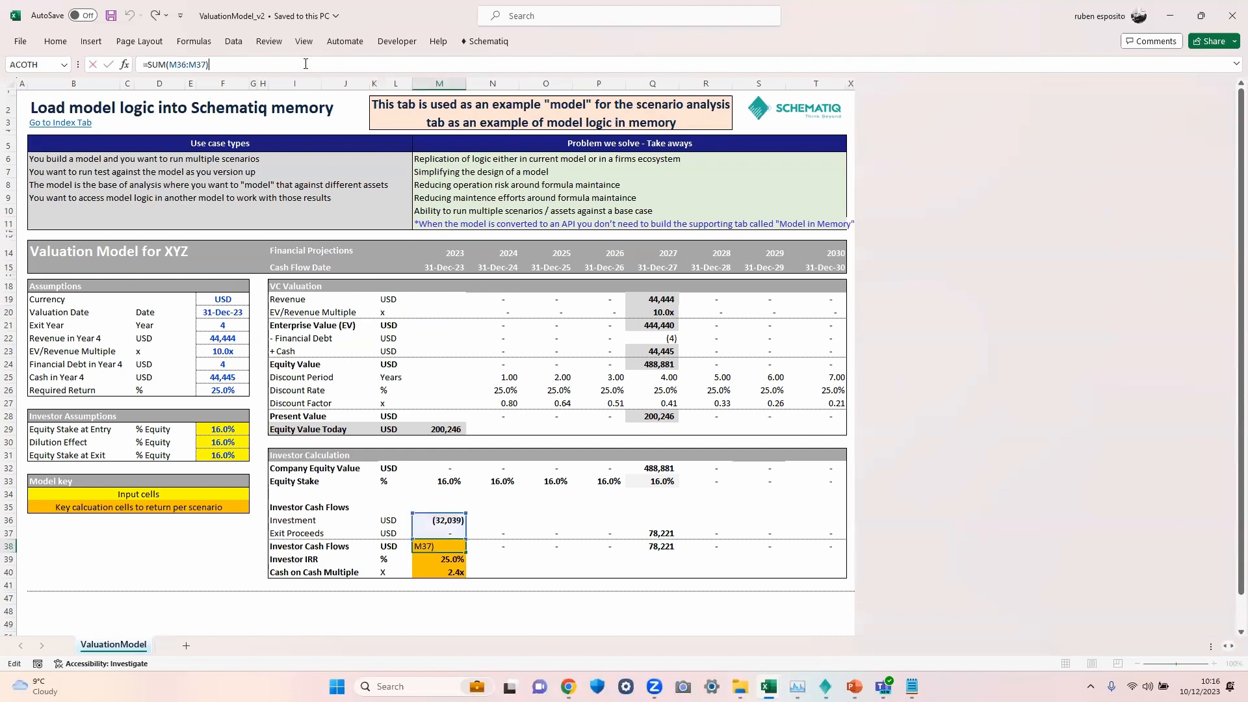
{"action": "type", "text": "100"}
{"action": "key", "text": "Return"}
Append +100 to the Investor IRR formula in M39 and /100 to the Cash on Cash Multiple formula in M40.
{"action": "left_click", "coordinate": [306, 64]}
{"action": "type", "text": "+100"}
{"action": "key", "text": "Return"}
{"action": "left_click", "coordinate": [305, 65]}
{"action": "type", "text": "/100"}
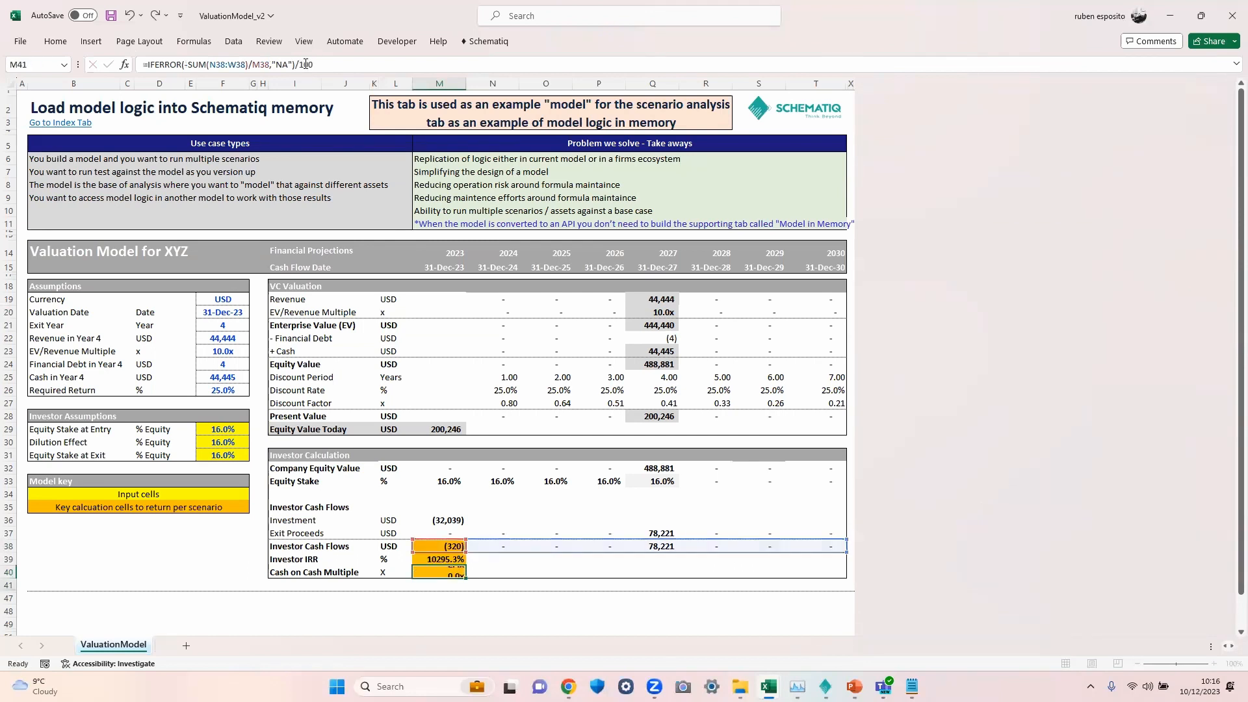
{"action": "key", "text": "Return"}
Save and close the ValuationModel_v2 workbook, and switch back to the Schematiq application.
{"action": "key", "text": "ctrl+s"}
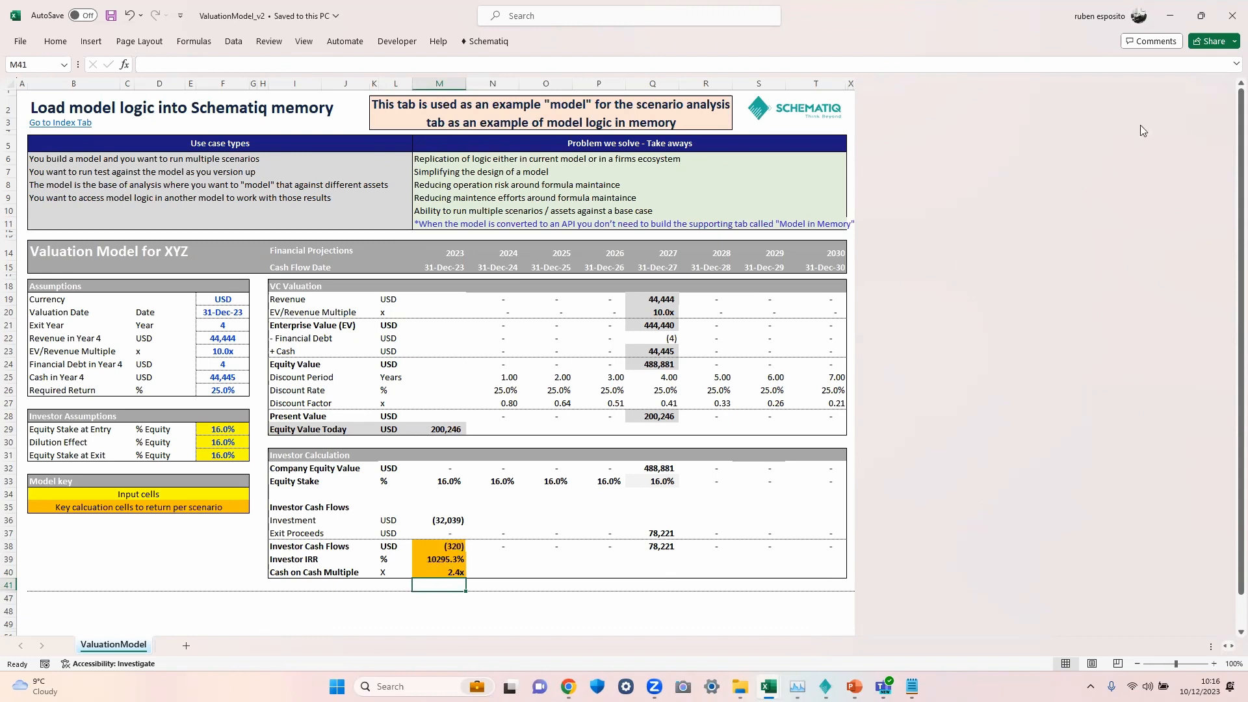
{"action": "left_click", "coordinate": [1233, 18]}
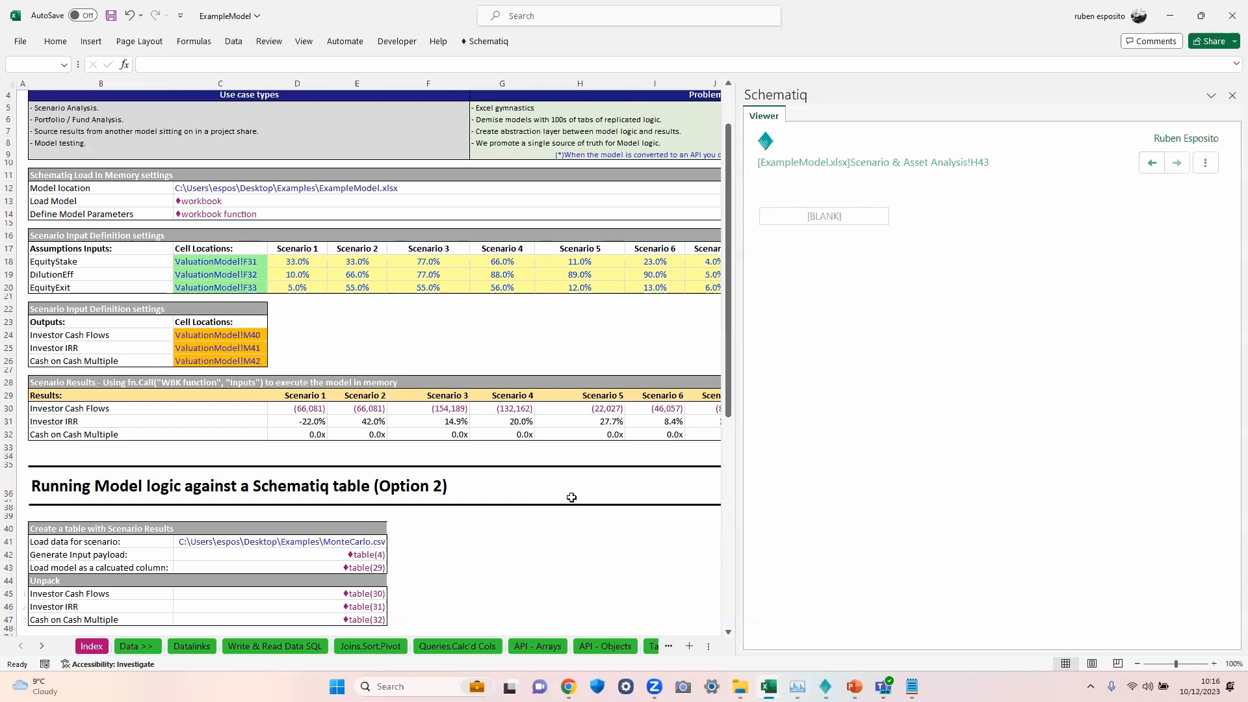
{"action": "left_click", "coordinate": [826, 687]}
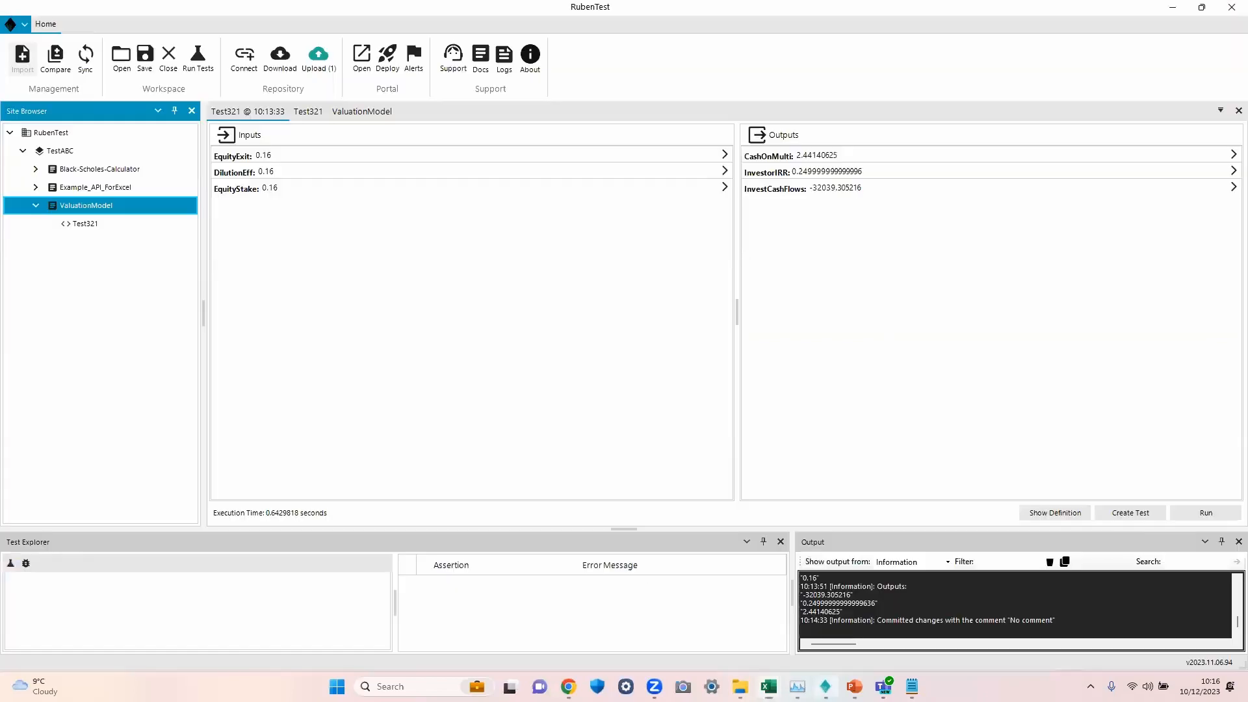
Compare the checked-in ValuationModel workbook with ValuationModel_v2 from the Examples folder.
{"action": "left_click", "coordinate": [86, 57]}
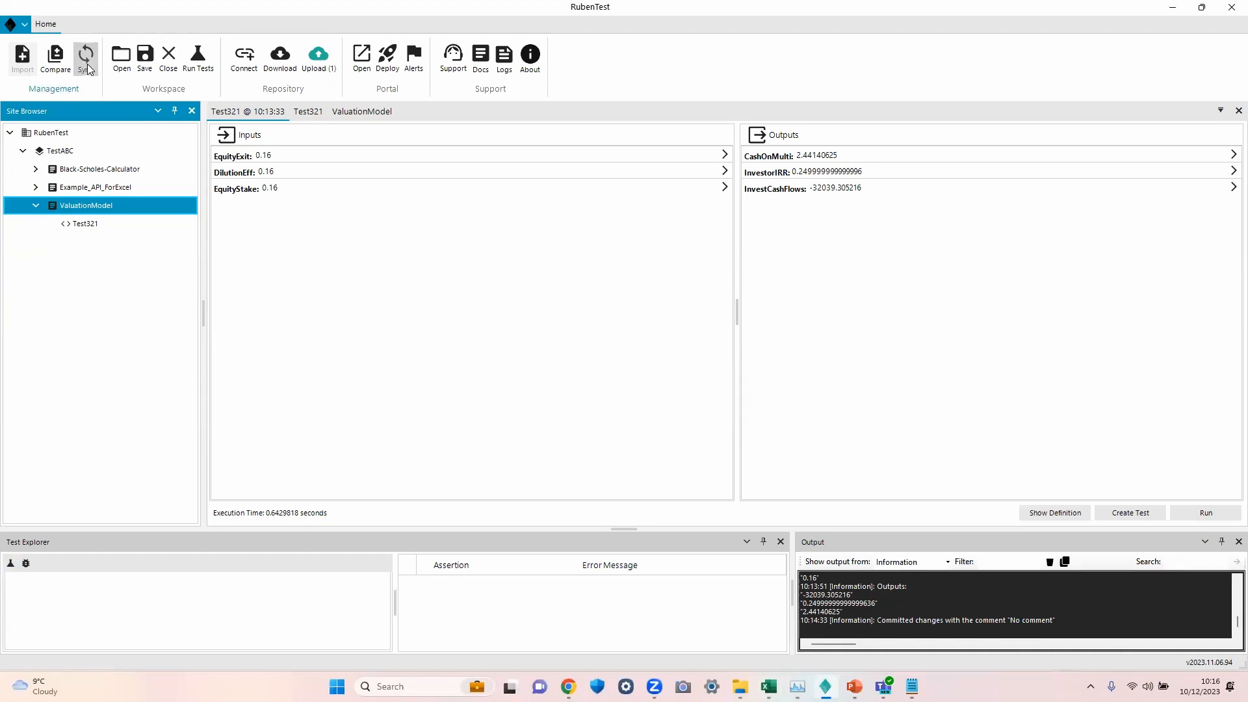
{"action": "left_click", "coordinate": [57, 56]}
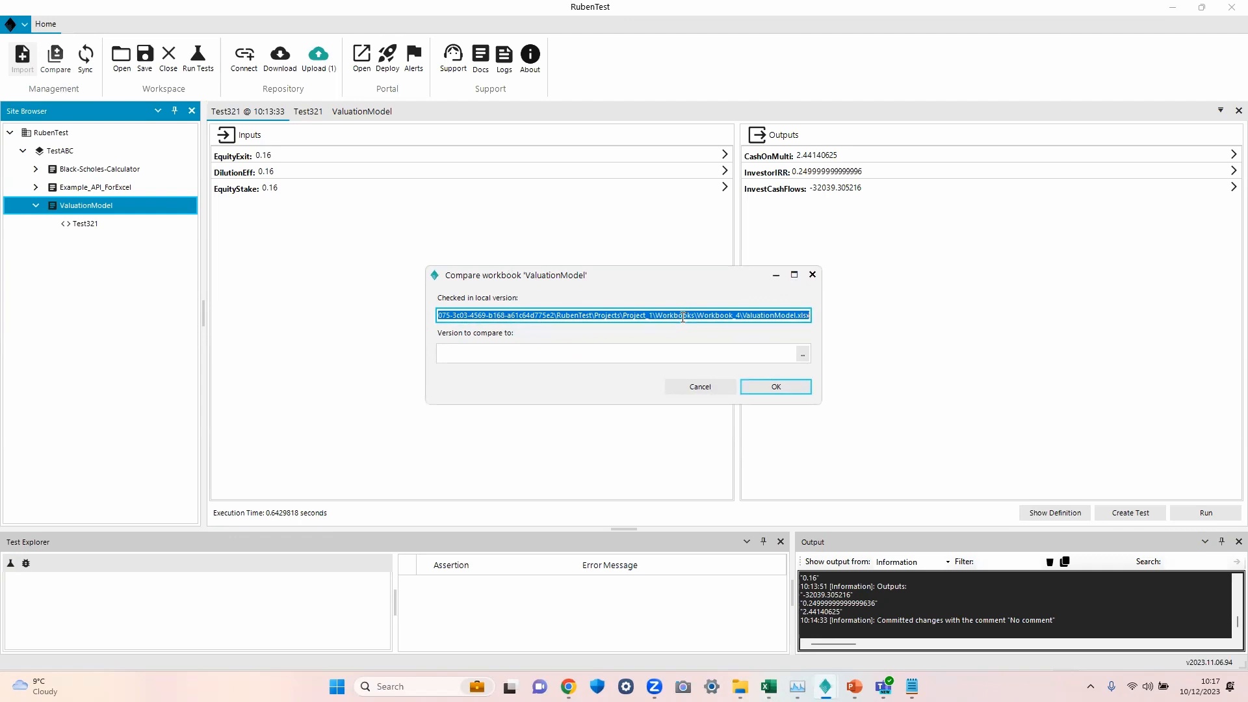
{"action": "left_click", "coordinate": [803, 355]}
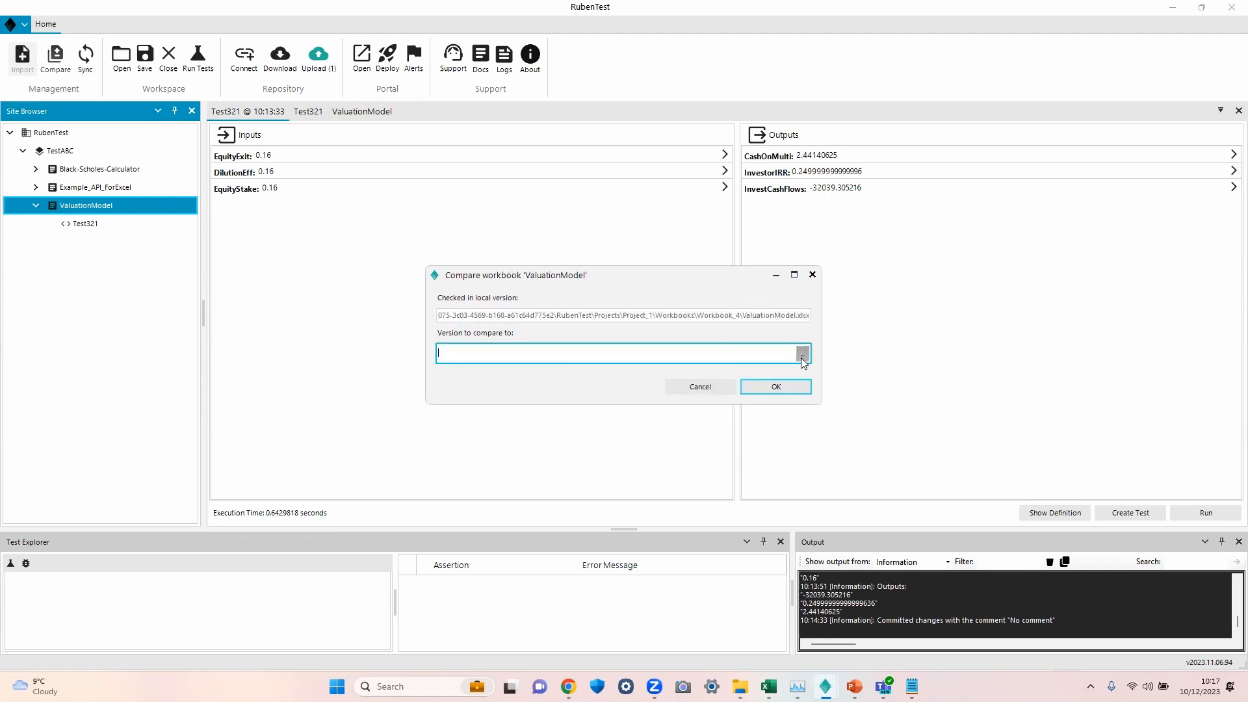
{"action": "left_click", "coordinate": [624, 310]}
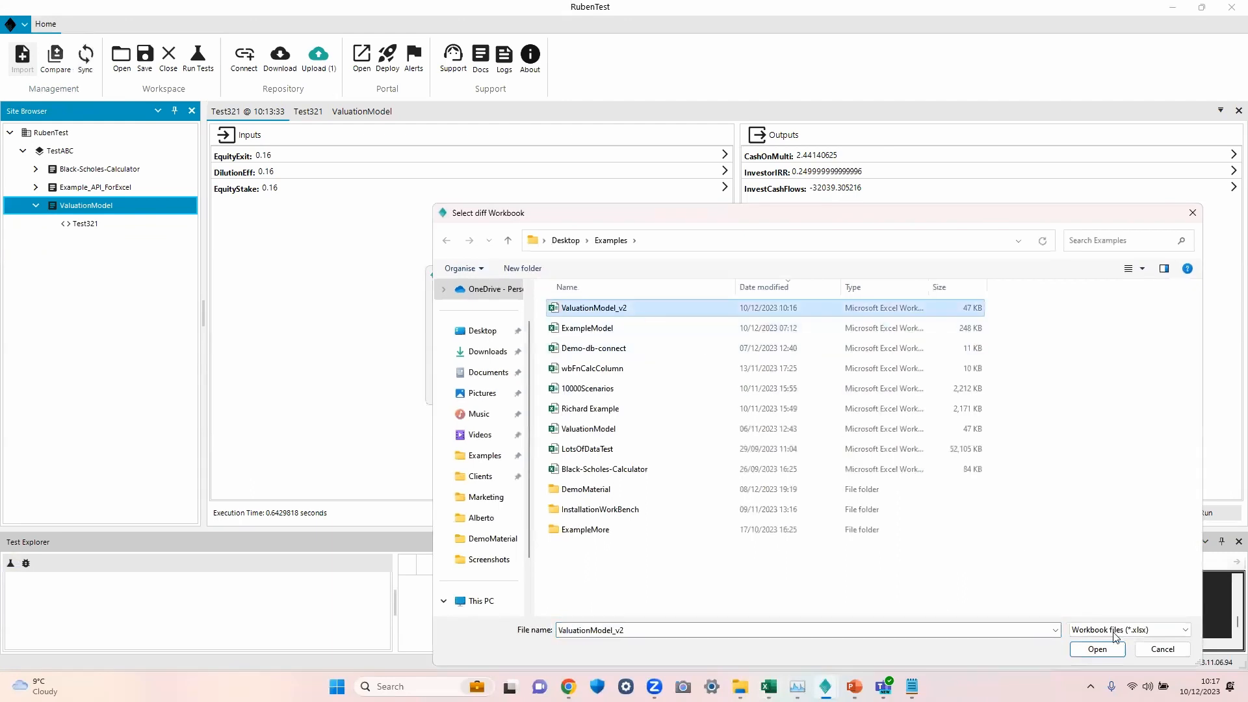
{"action": "left_click", "coordinate": [1096, 649]}
{"action": "left_click", "coordinate": [792, 389]}
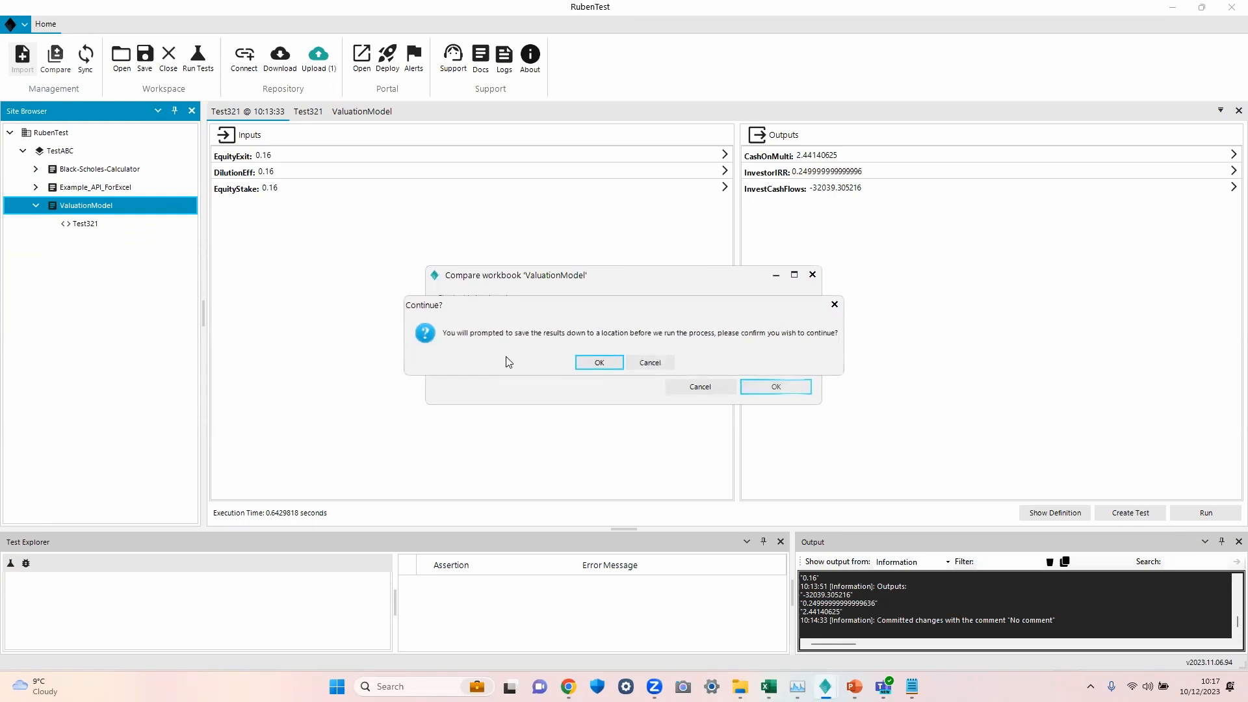
Agree to continue with the comparison and save its output as Results in the Examples folder.
{"action": "left_click", "coordinate": [592, 363]}
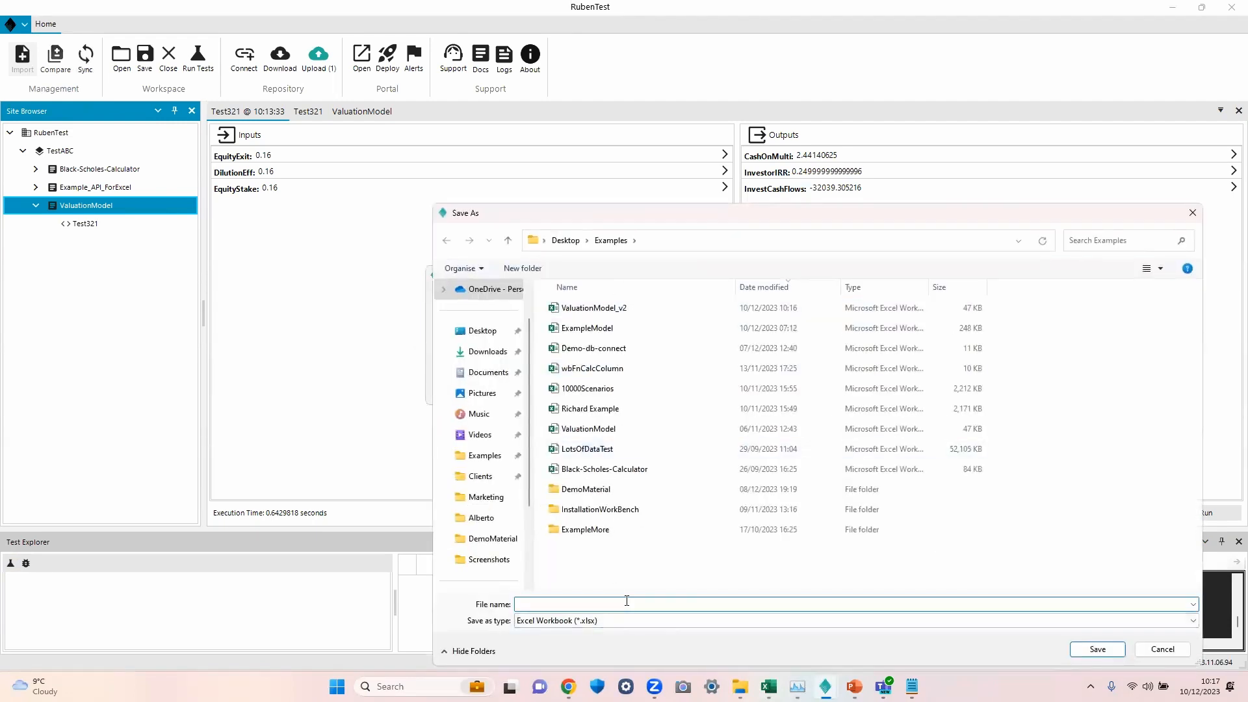
{"action": "type", "text": "Results"}
{"action": "left_click", "coordinate": [1096, 650]}
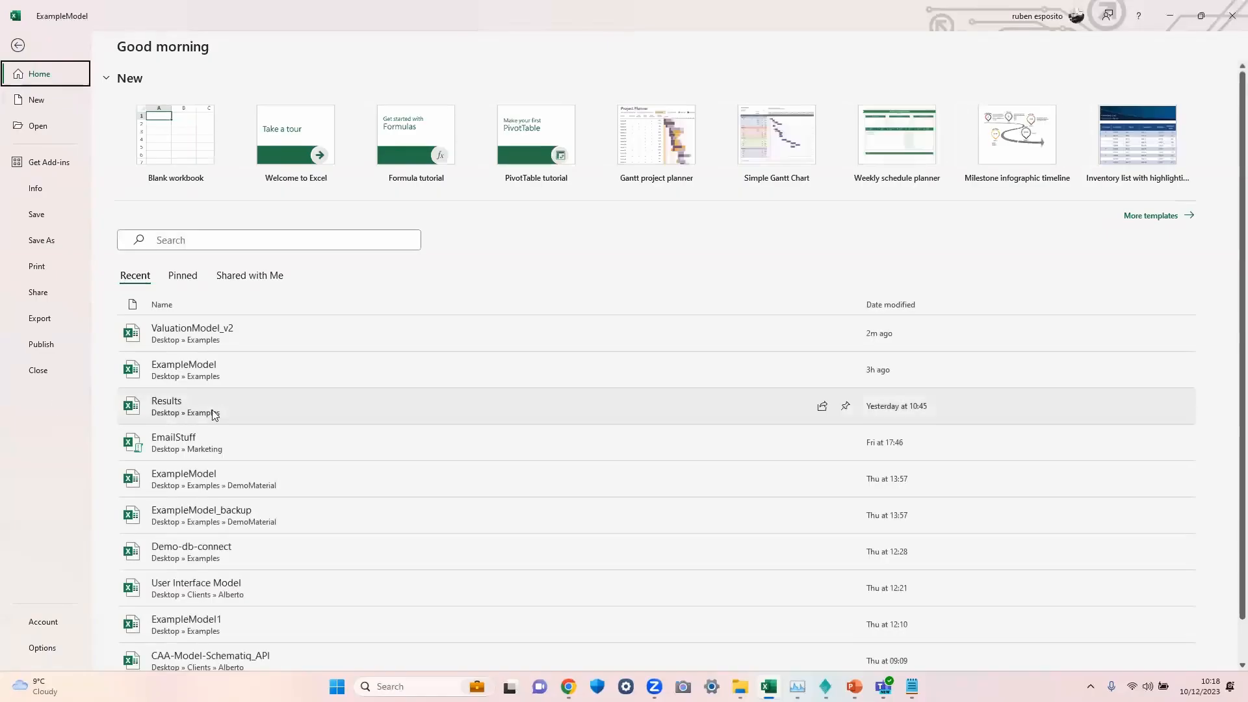
Open the recent Results workbook in Excel and auto-fit its Old Value, New Value and Description columns.
{"action": "left_click", "coordinate": [189, 412]}
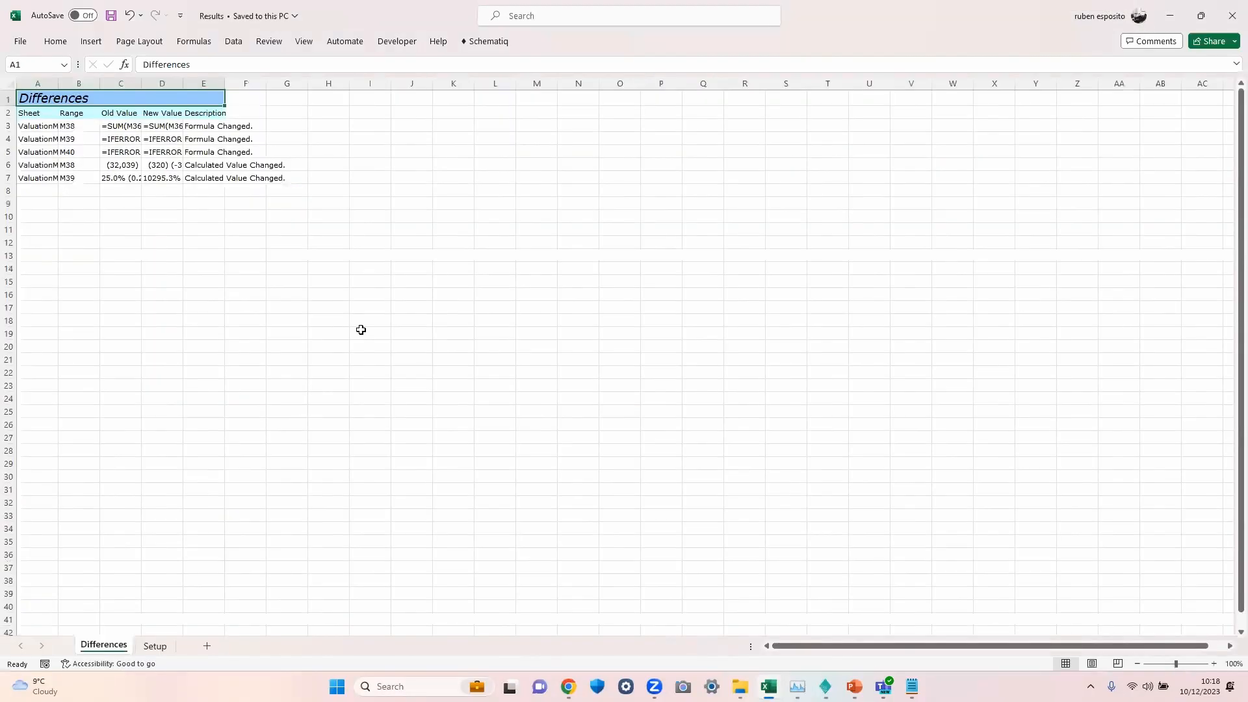
{"action": "double_click", "coordinate": [183, 84]}
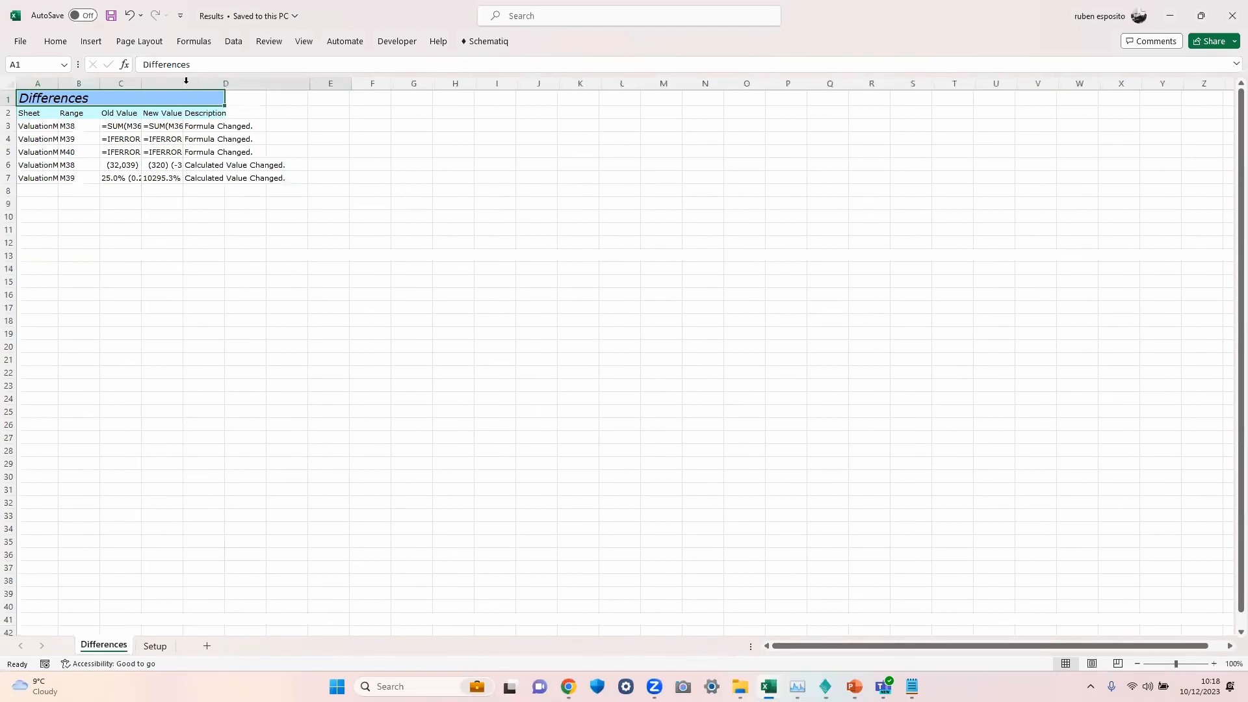
{"action": "double_click", "coordinate": [142, 83]}
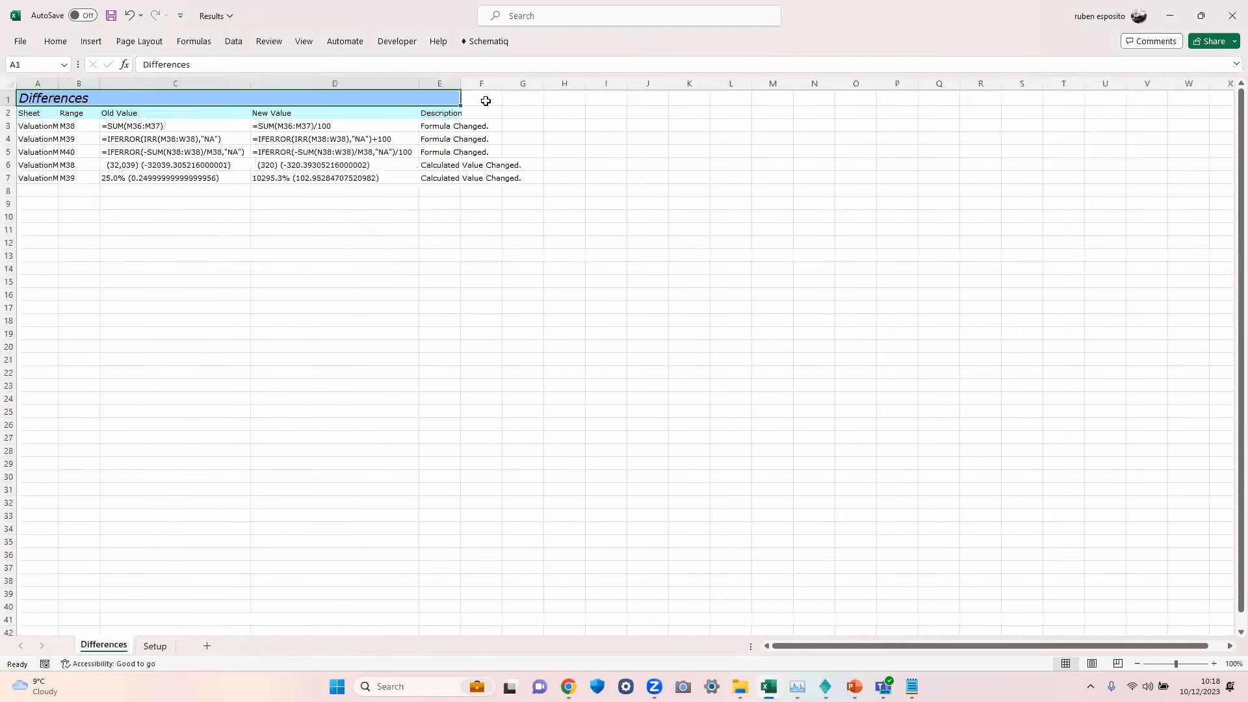
{"action": "double_click", "coordinate": [460, 83]}
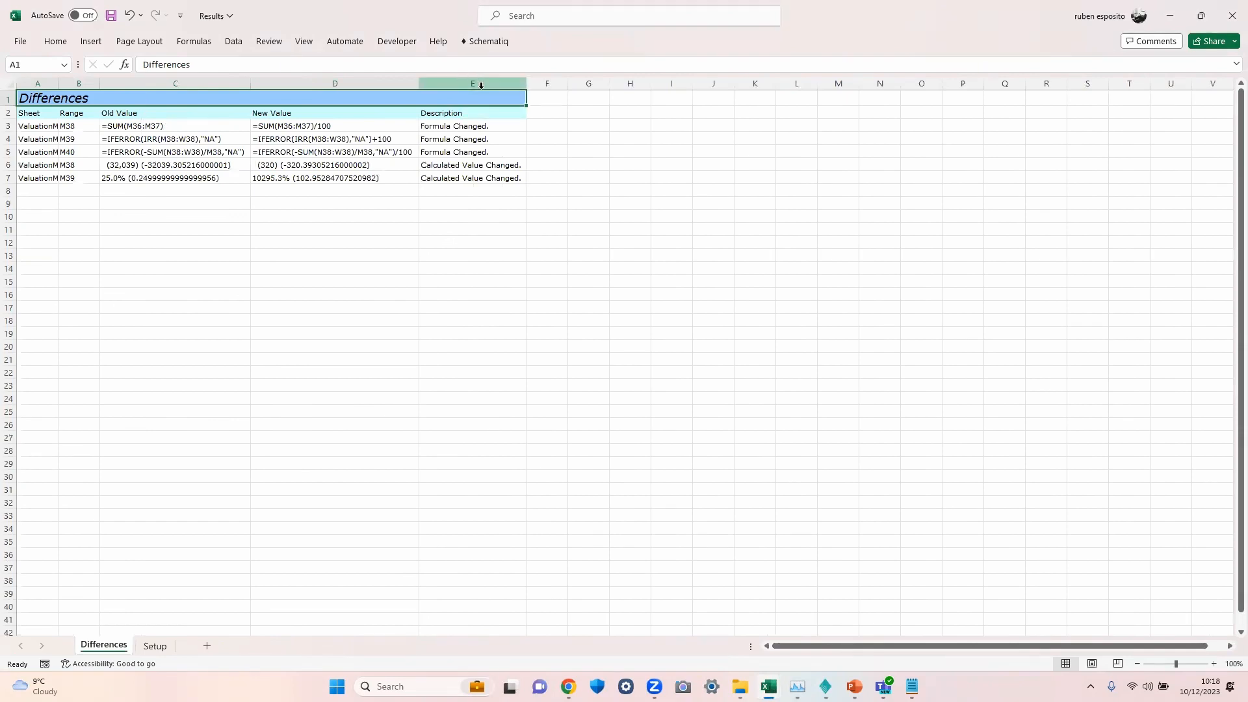
Examine the Differences sheet, comparing the old and new values and the change descriptions for each cell.
{"action": "left_click", "coordinate": [479, 83]}
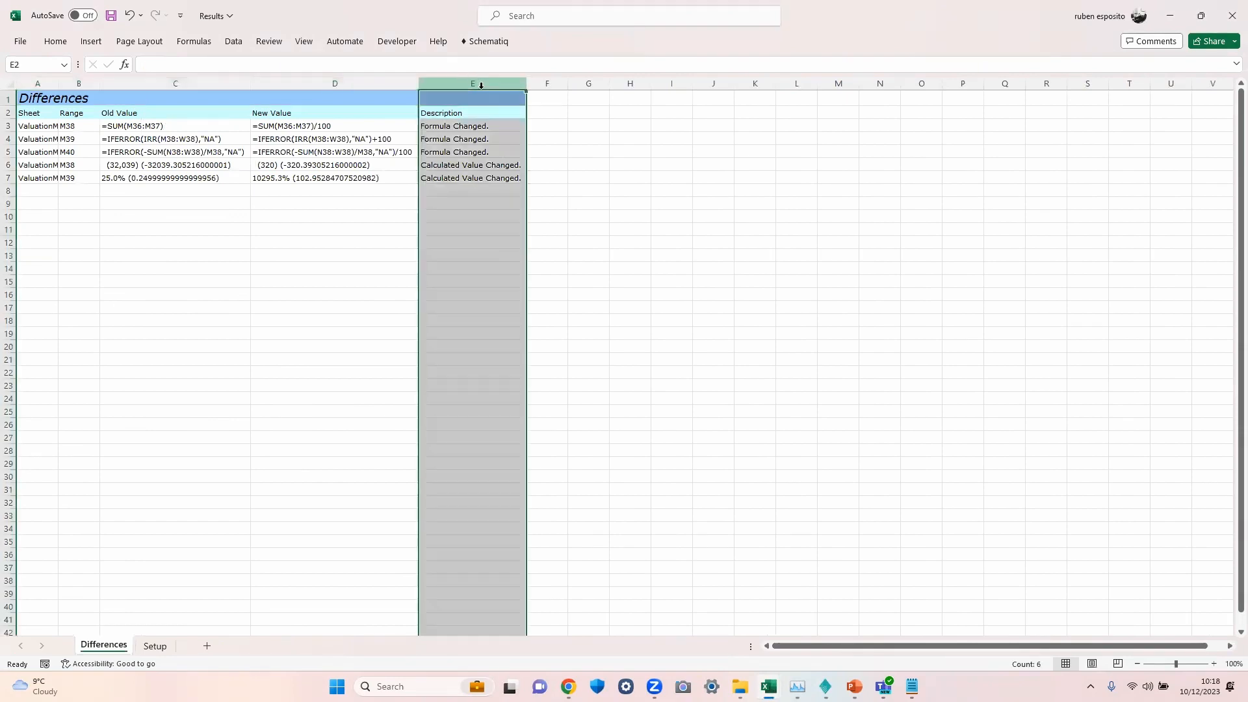
{"action": "left_click", "coordinate": [509, 125]}
{"action": "left_click_drag", "start_coordinate": [505, 133], "coordinate": [499, 176]}
{"action": "left_click", "coordinate": [502, 167]}
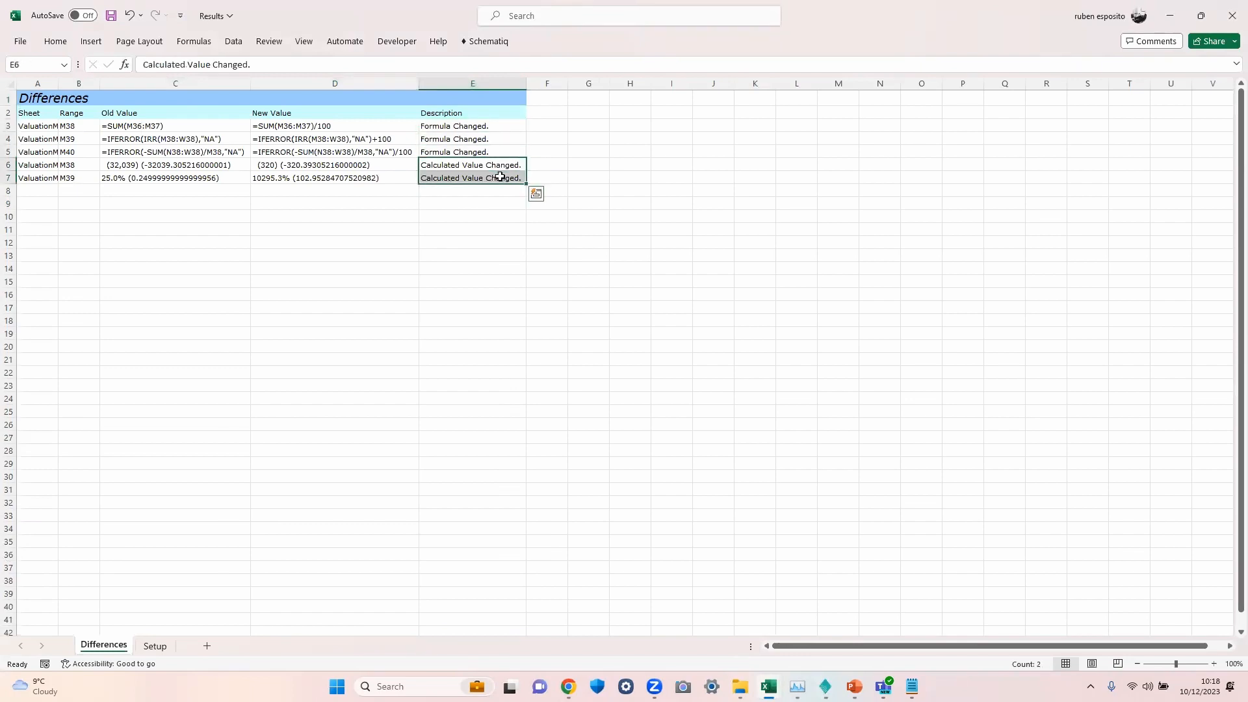
{"action": "left_click", "coordinate": [182, 81]}
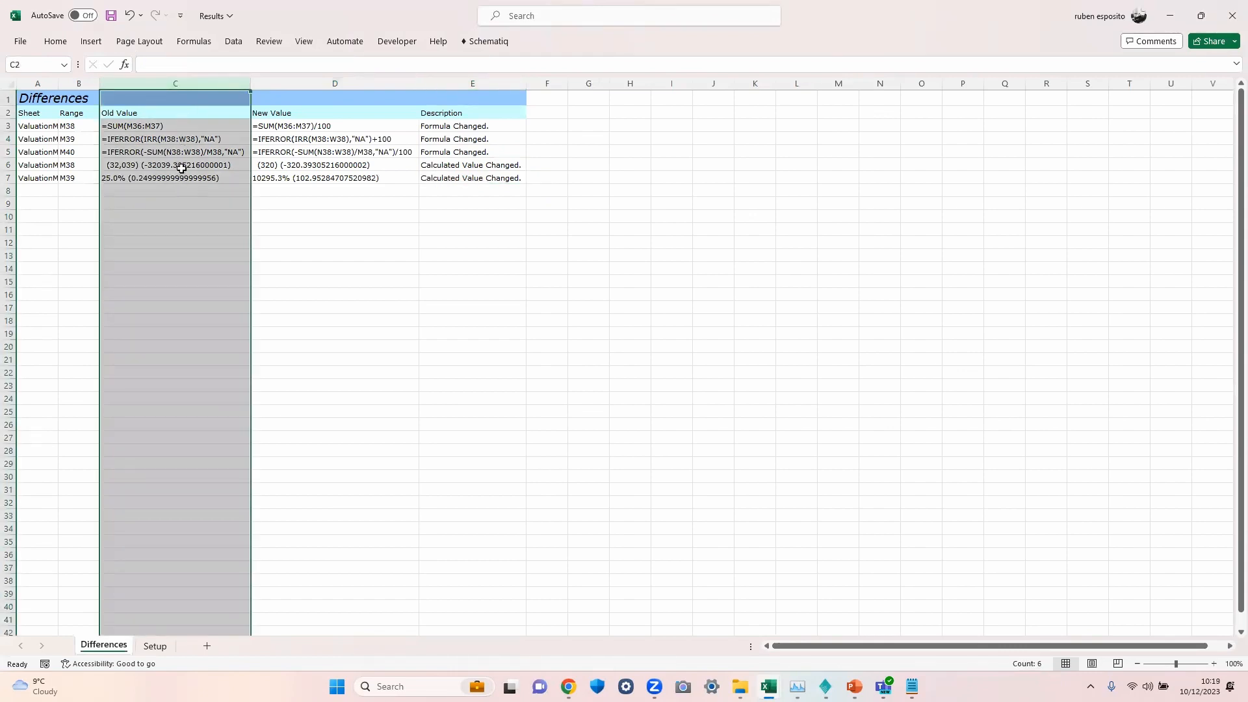
{"action": "left_click", "coordinate": [275, 85]}
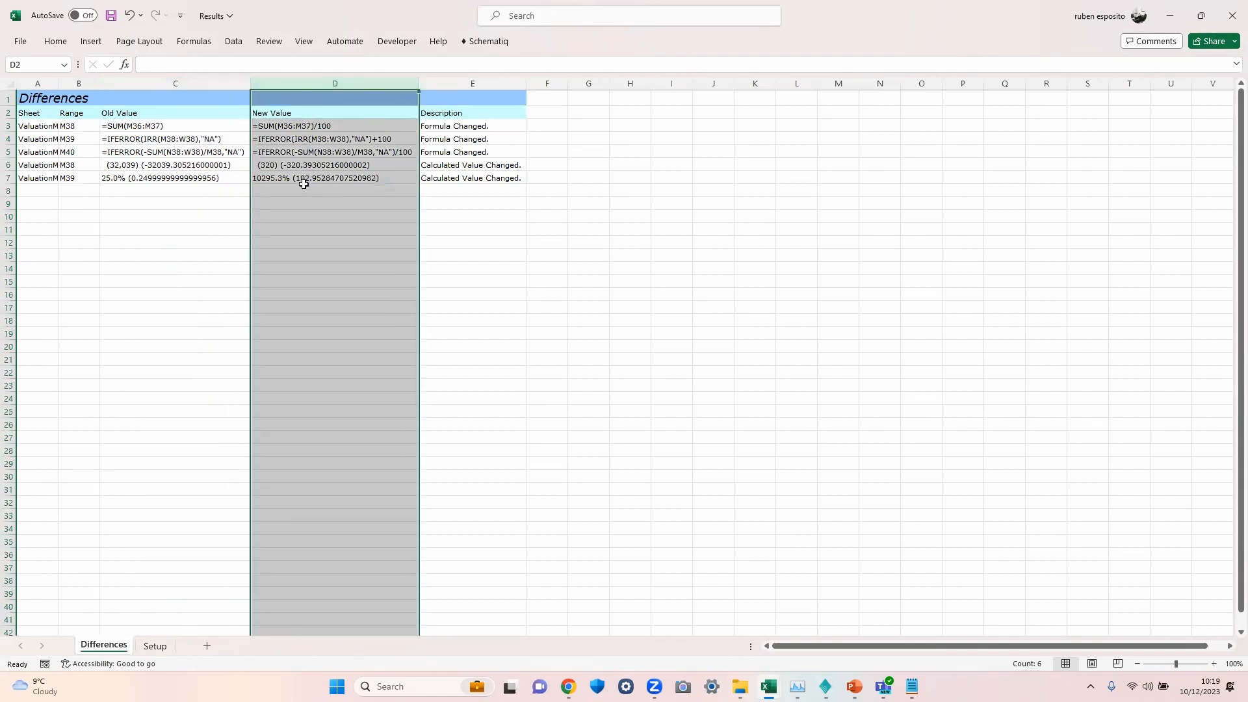
{"action": "left_click", "coordinate": [459, 127]}
{"action": "left_click_drag", "start_coordinate": [460, 129], "coordinate": [467, 176]}
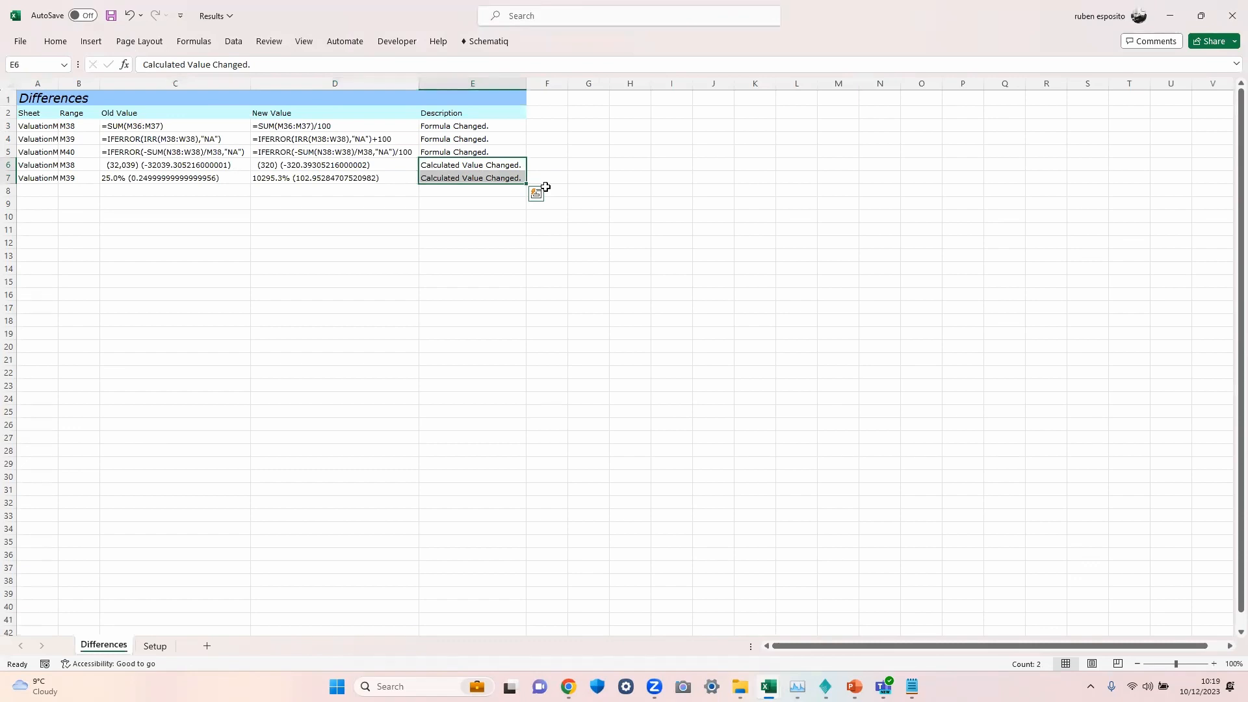
{"action": "left_click", "coordinate": [395, 130]}
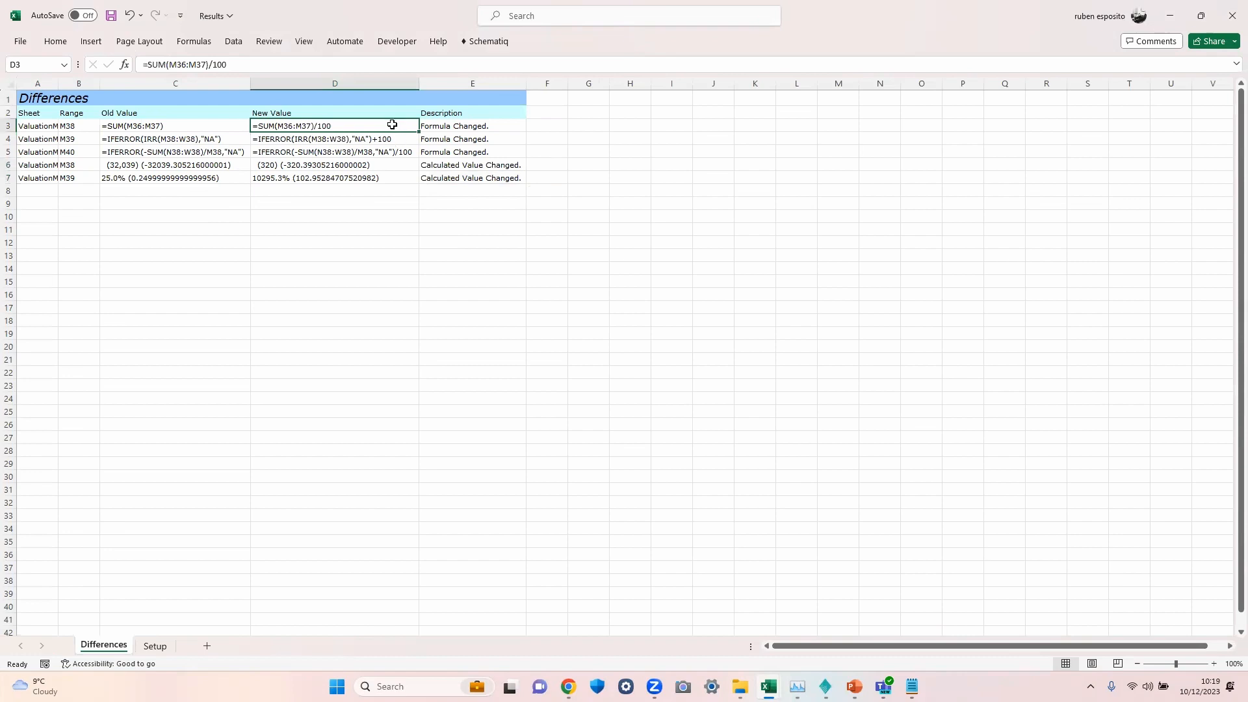
{"action": "left_click", "coordinate": [388, 151]}
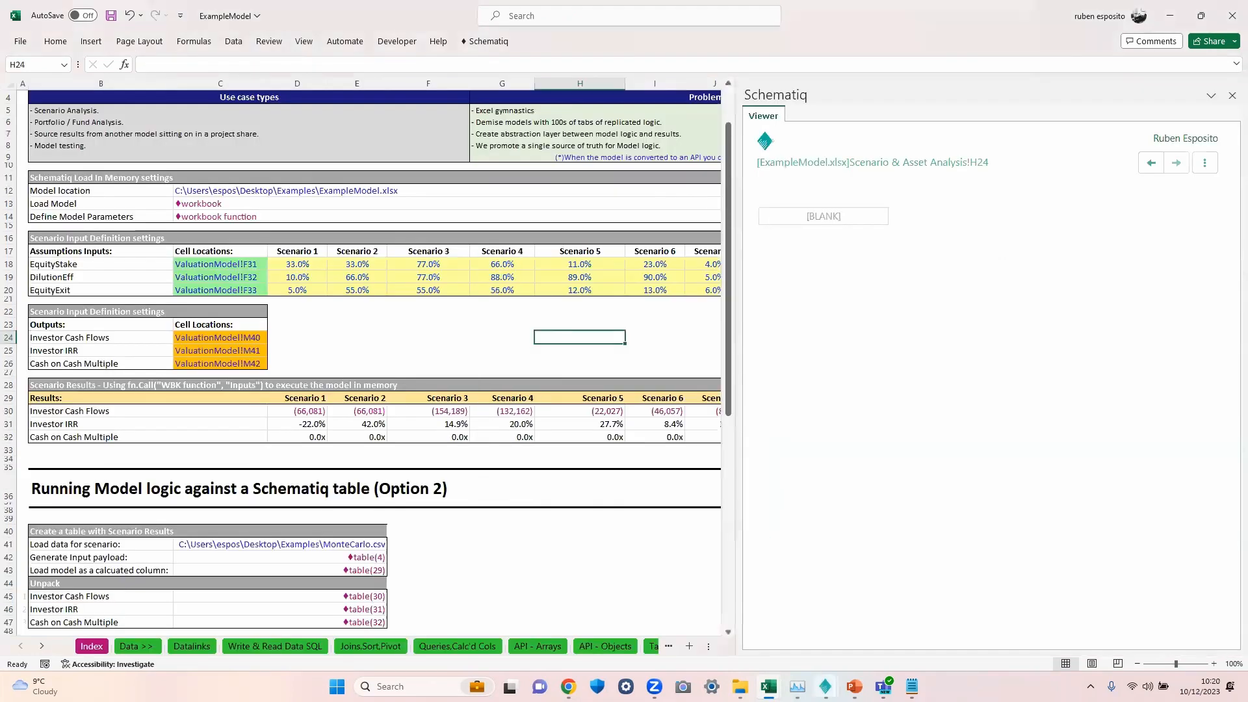
Switch back to Schematiq and dismiss the workbook comparison dialog.
{"action": "mouse_move", "coordinate": [826, 687]}
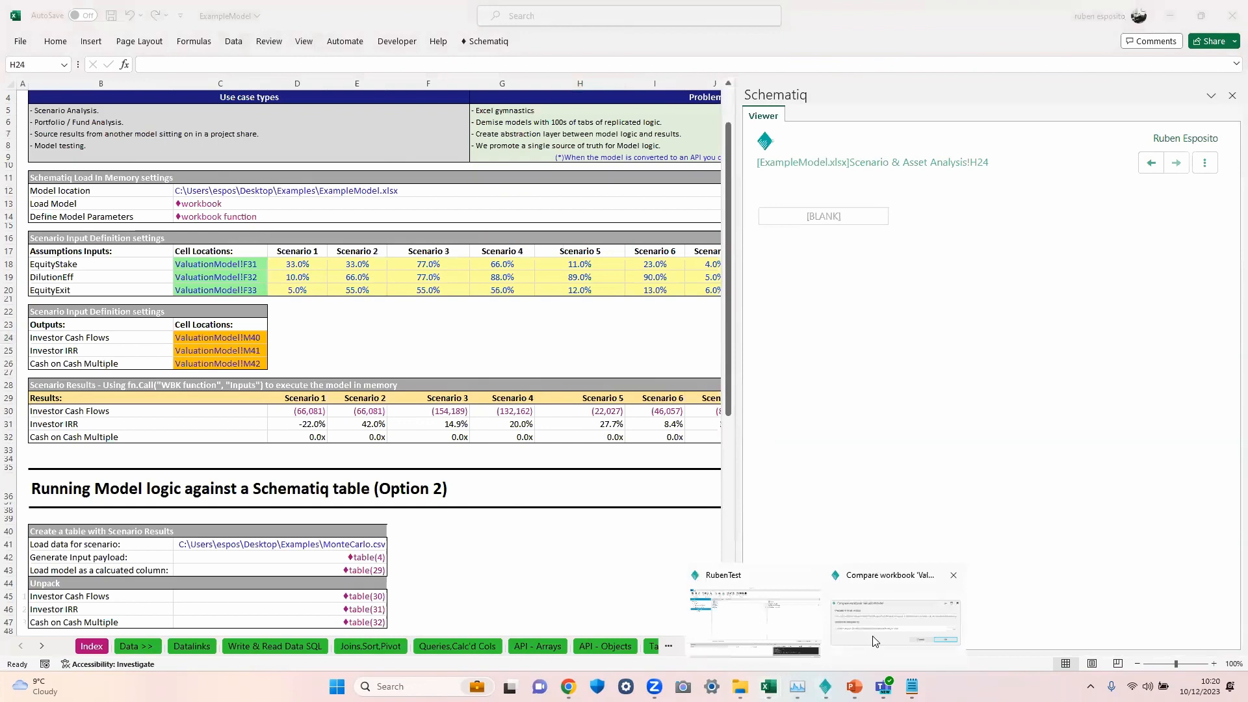
{"action": "left_click", "coordinate": [877, 642]}
{"action": "left_click", "coordinate": [700, 388]}
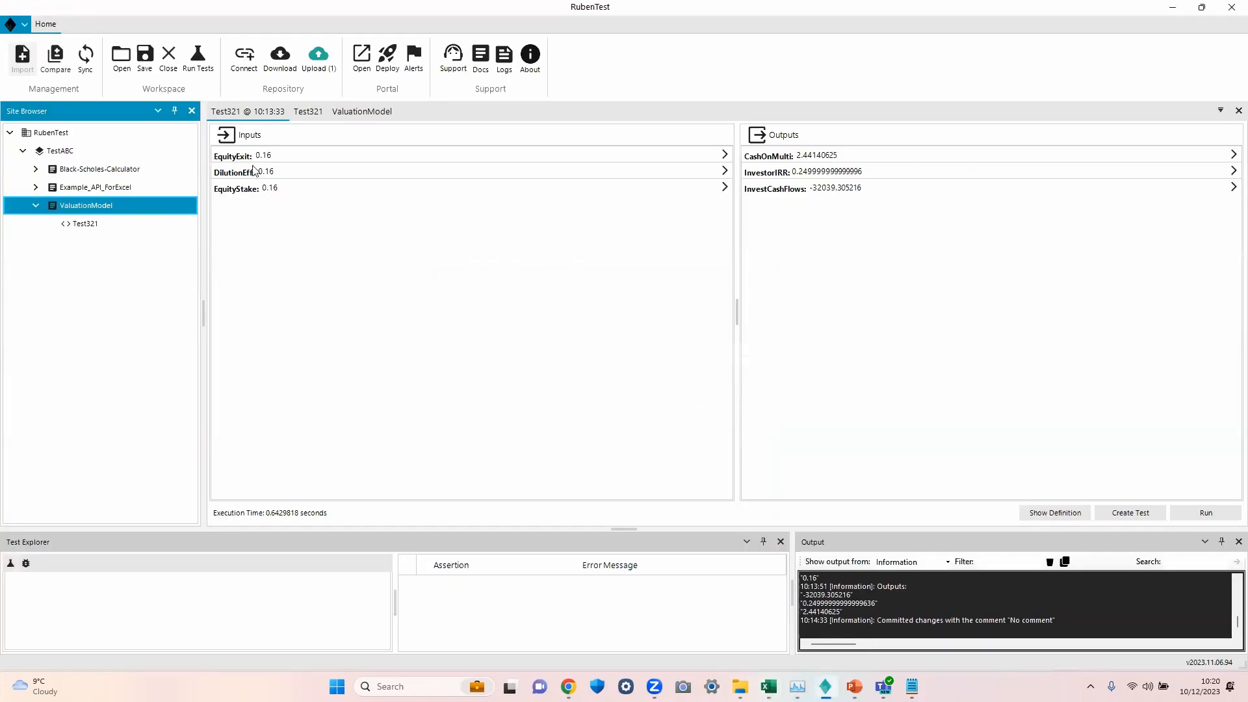
Start synchronising the ValuationModel workbook and choose ValuationModel_v2.xlsx from the Examples folder as its new version.
{"action": "left_click", "coordinate": [91, 59]}
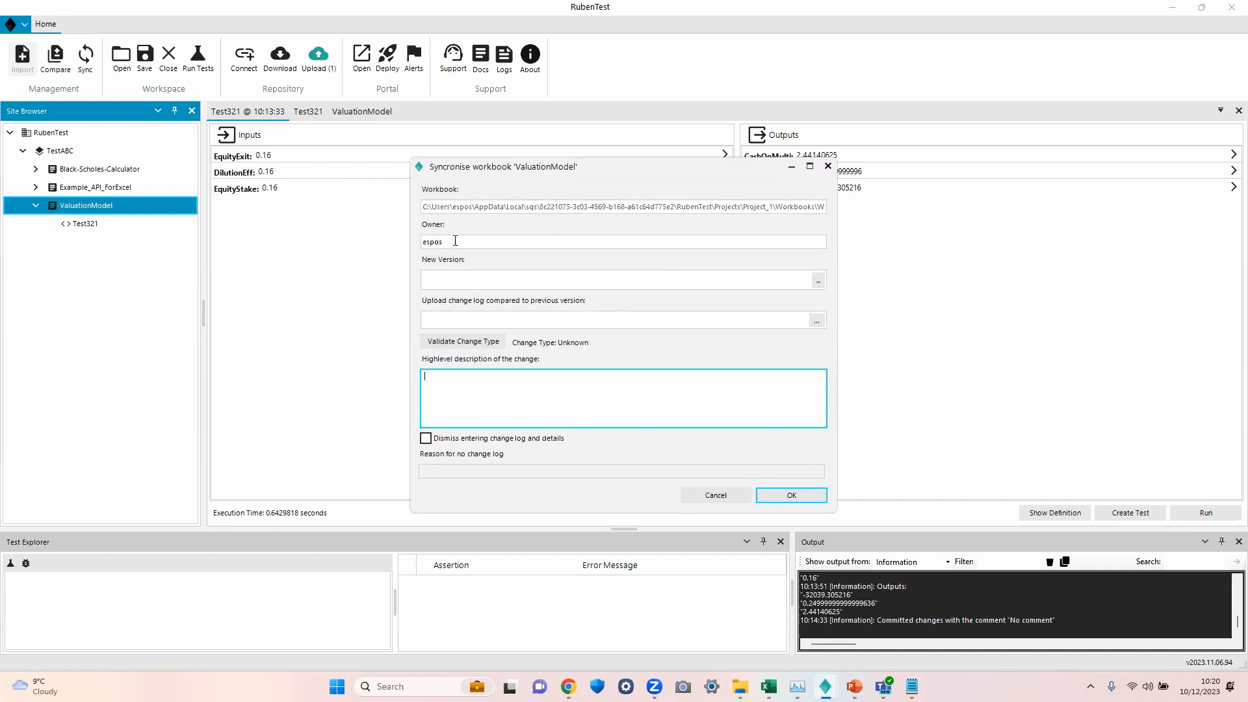
{"action": "left_click", "coordinate": [818, 281]}
{"action": "left_click", "coordinate": [576, 301]}
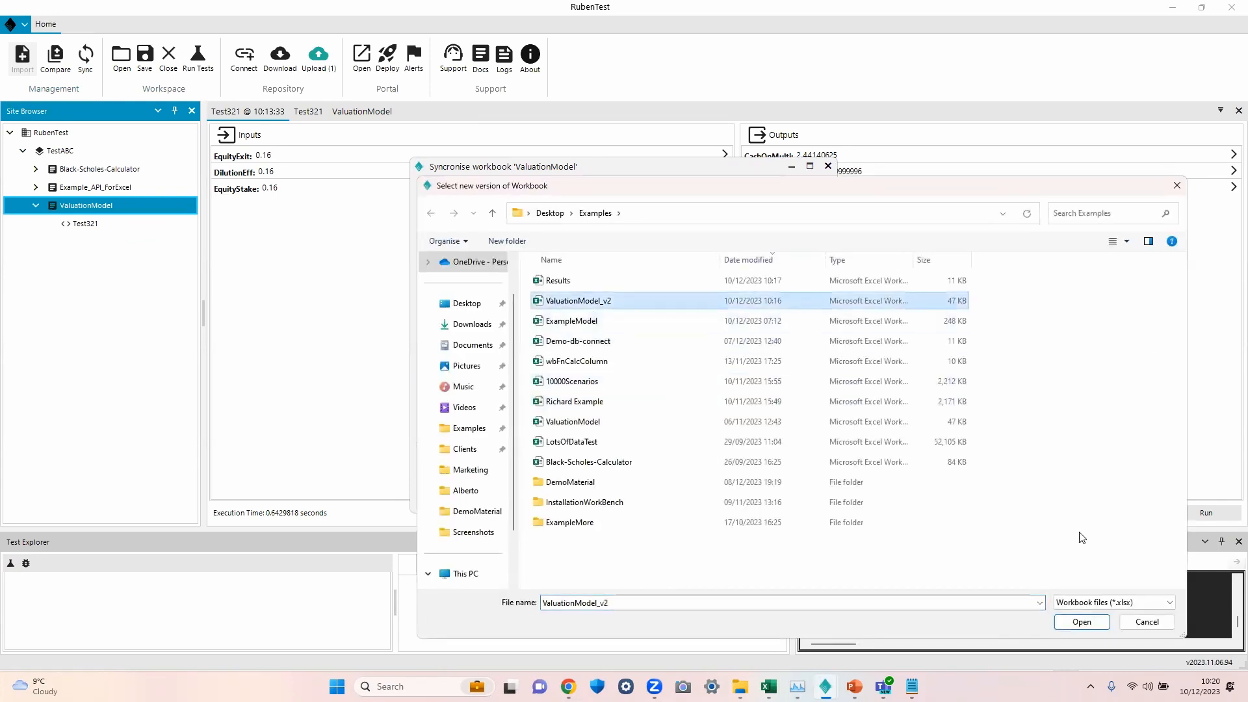
{"action": "left_click", "coordinate": [1082, 622]}
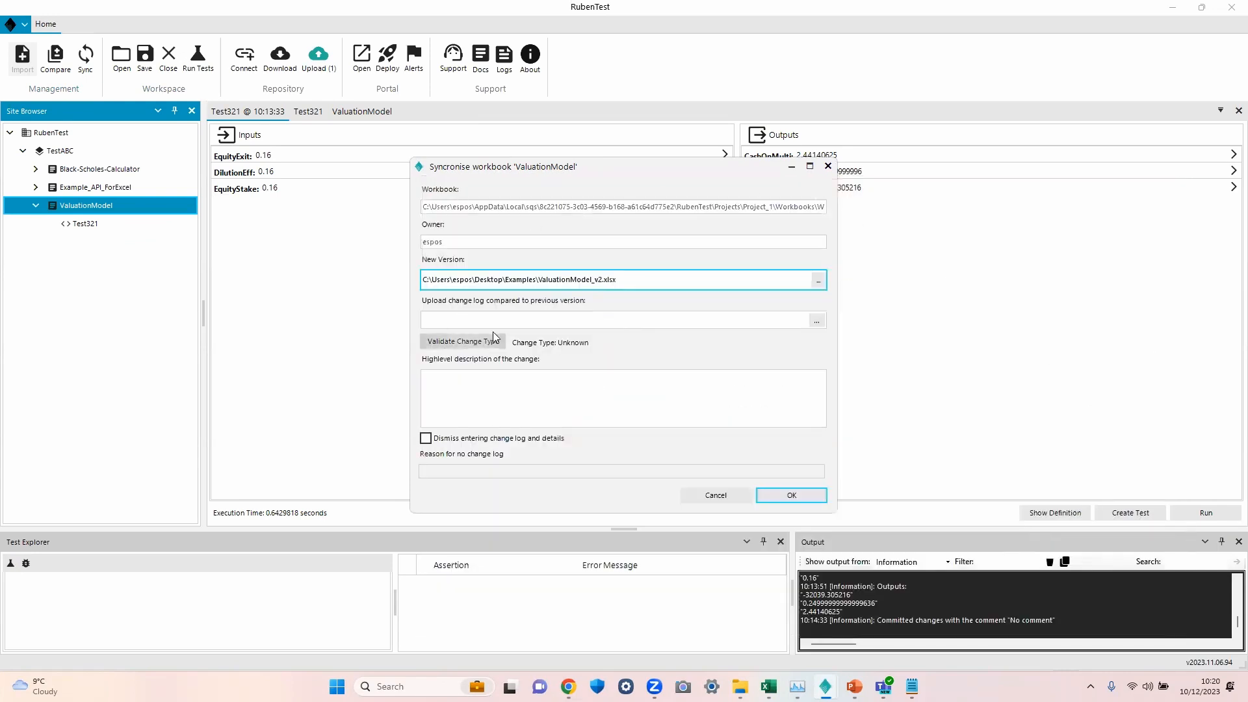
Attach Results.xlsx from the Examples folder as the change log compared to the previous version and validate its change type.
{"action": "left_click", "coordinate": [817, 322]}
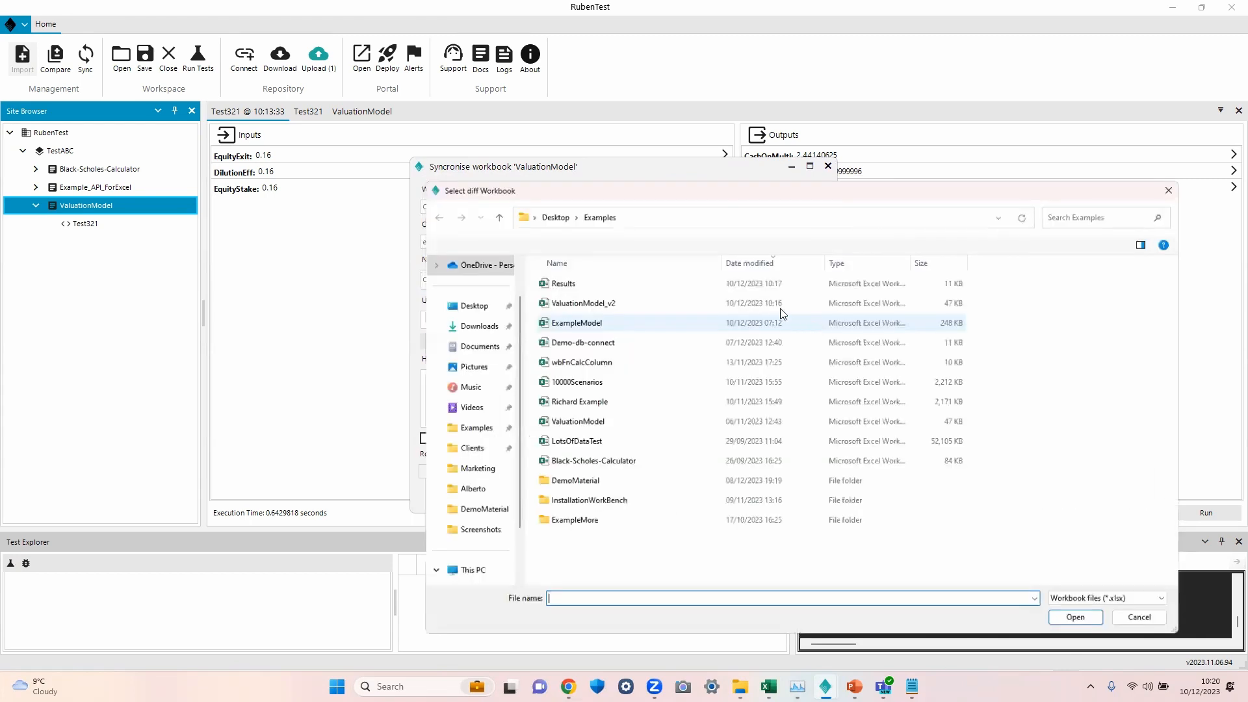
{"action": "left_click", "coordinate": [590, 283]}
{"action": "left_click", "coordinate": [1082, 622]}
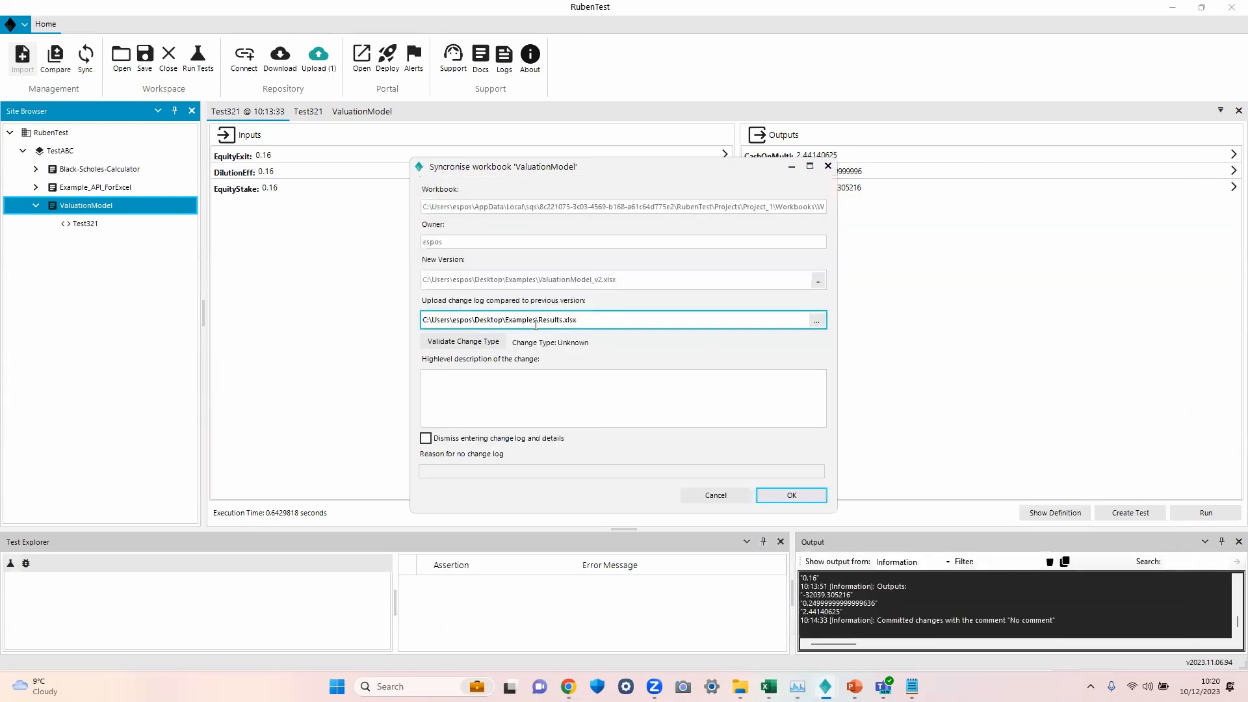
{"action": "left_click", "coordinate": [438, 348]}
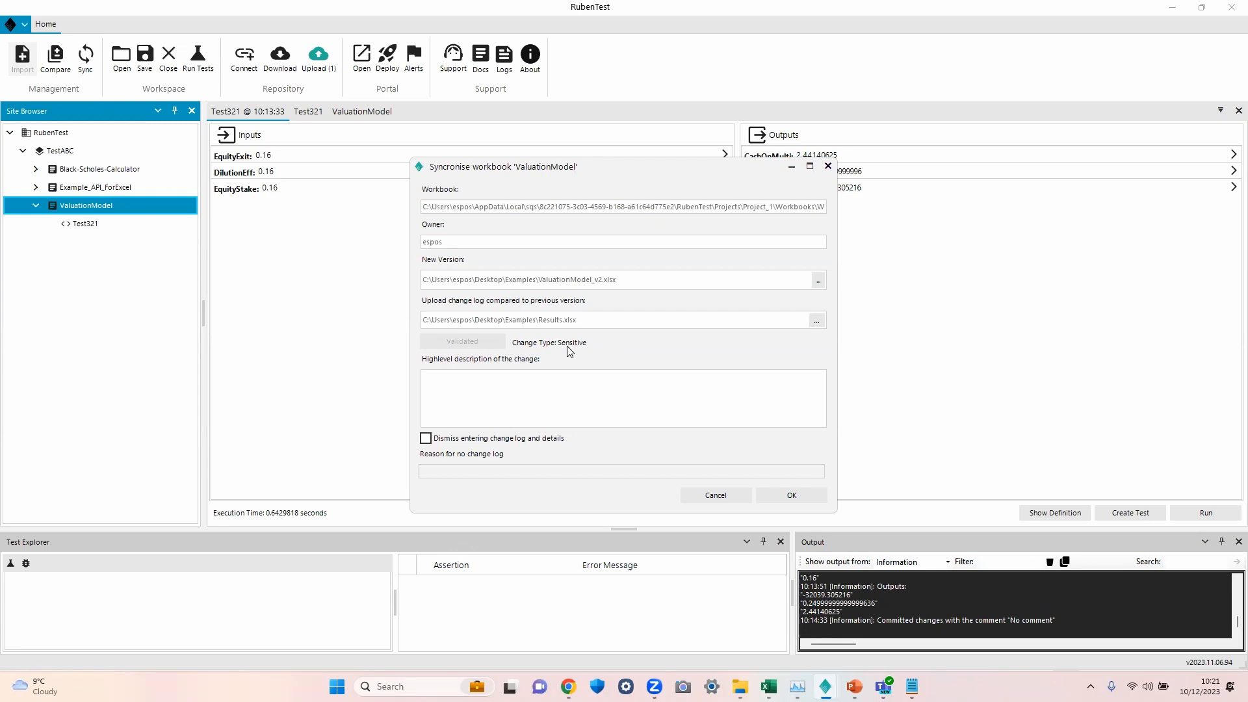
Enter "Test Demo 123 GSCF 2345" as the high-level description of the change and confirm the workbook synchronisation.
{"action": "left_click", "coordinate": [610, 392]}
{"action": "type", "text": "Test "}
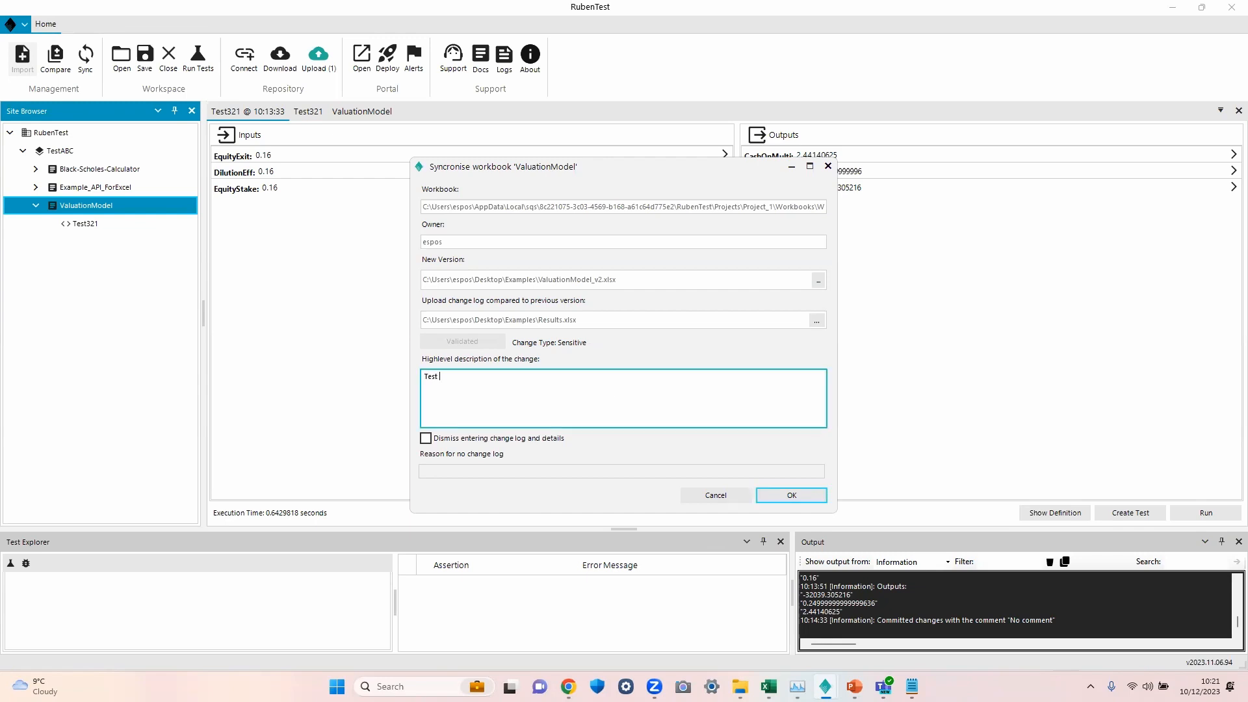
{"action": "type", "text": "Demo 123 GSCF 2345"}
{"action": "left_click", "coordinate": [780, 497]}
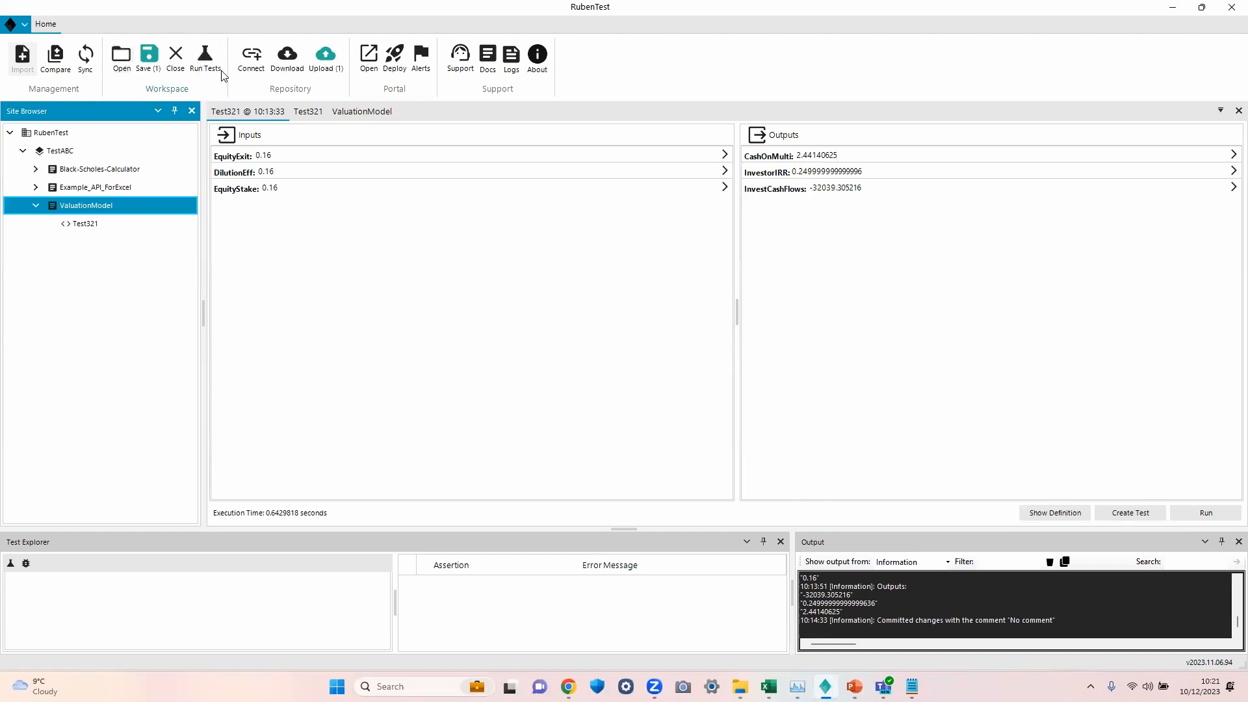
Save the synchronised ValuationModel workbook to the workspace, committing the change without a comment.
{"action": "left_click", "coordinate": [147, 61]}
{"action": "left_click", "coordinate": [503, 282]}
{"action": "left_click", "coordinate": [986, 556]}
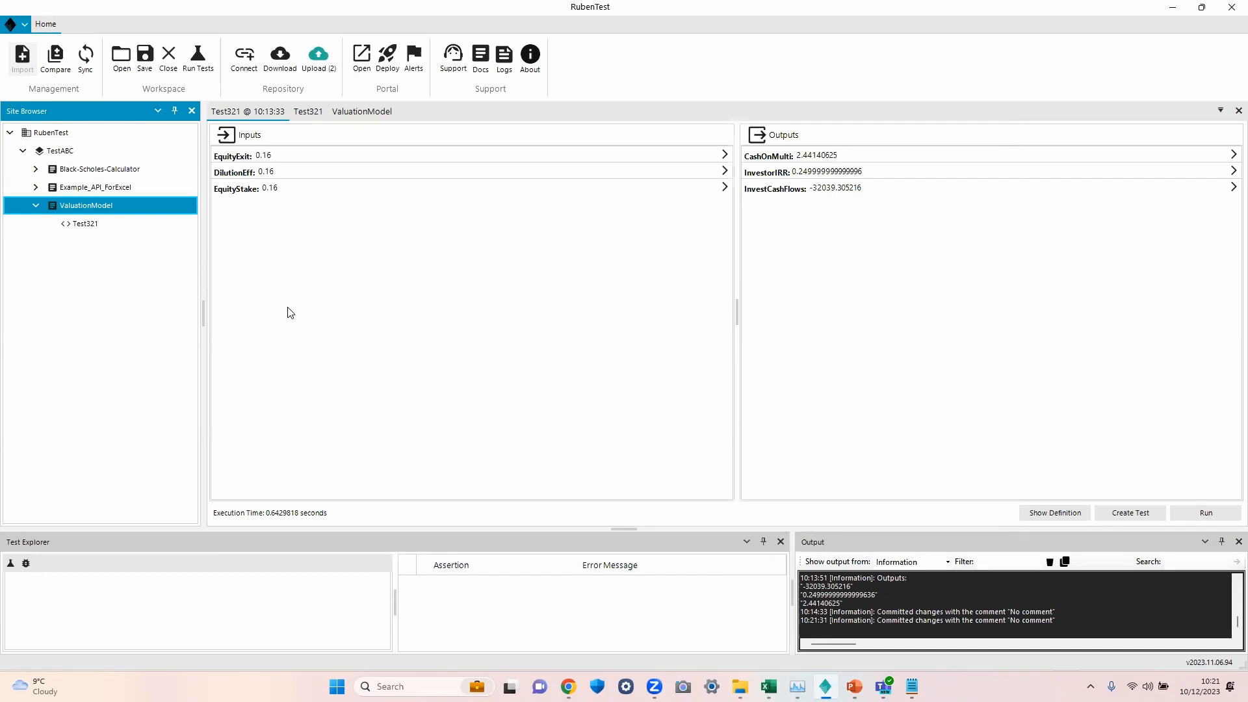
Upload the committed changes to the repository and deploy the TestABC project of the RubenTest site.
{"action": "left_click", "coordinate": [318, 58]}
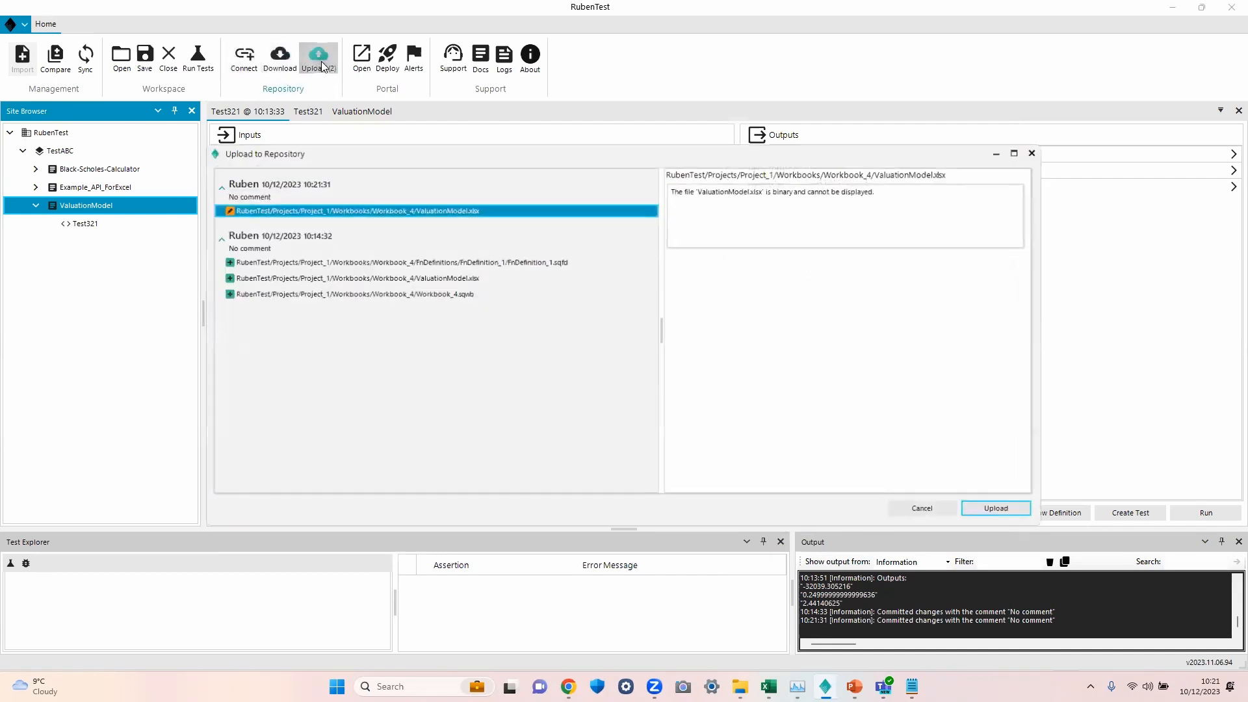
{"action": "left_click", "coordinate": [986, 513]}
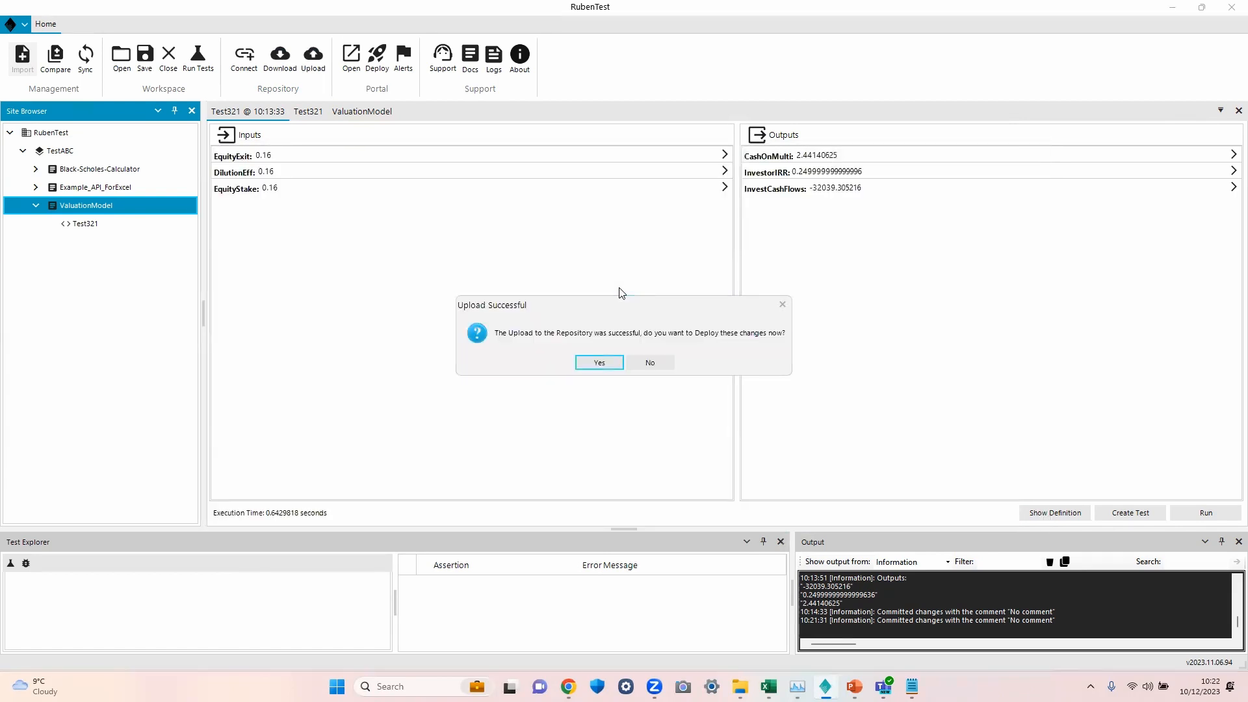
{"action": "left_click", "coordinate": [599, 364]}
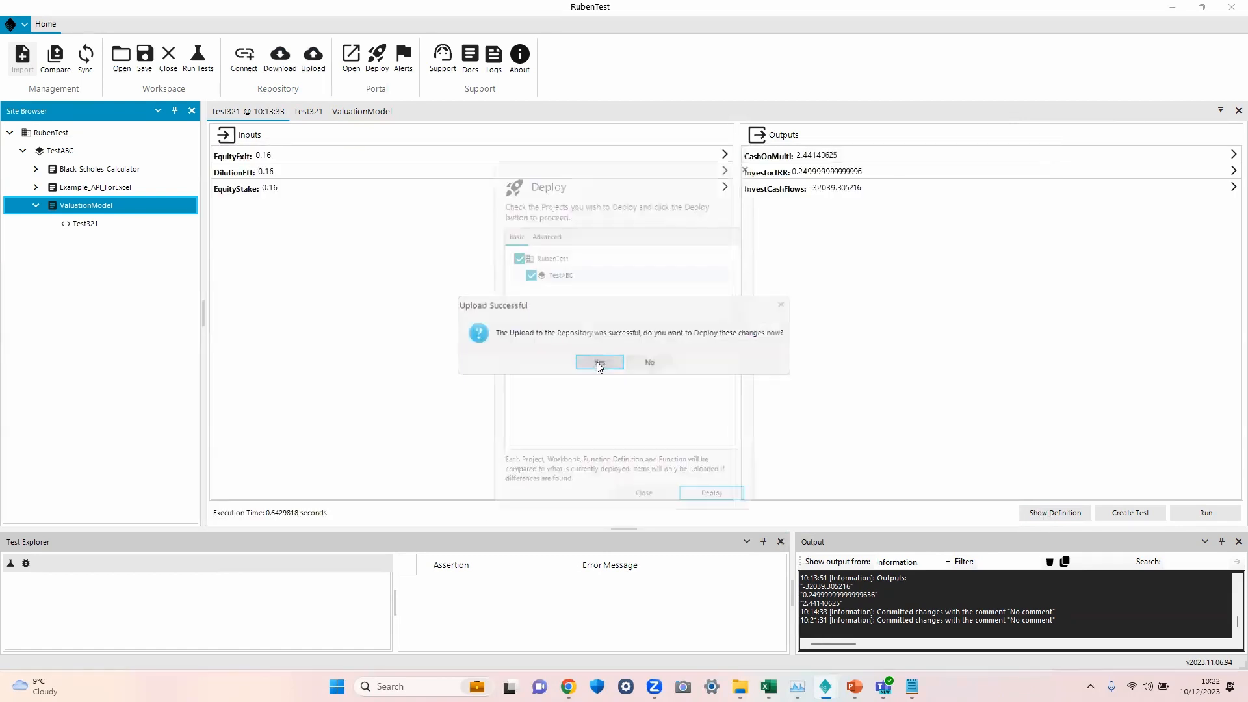
{"action": "left_click", "coordinate": [719, 510]}
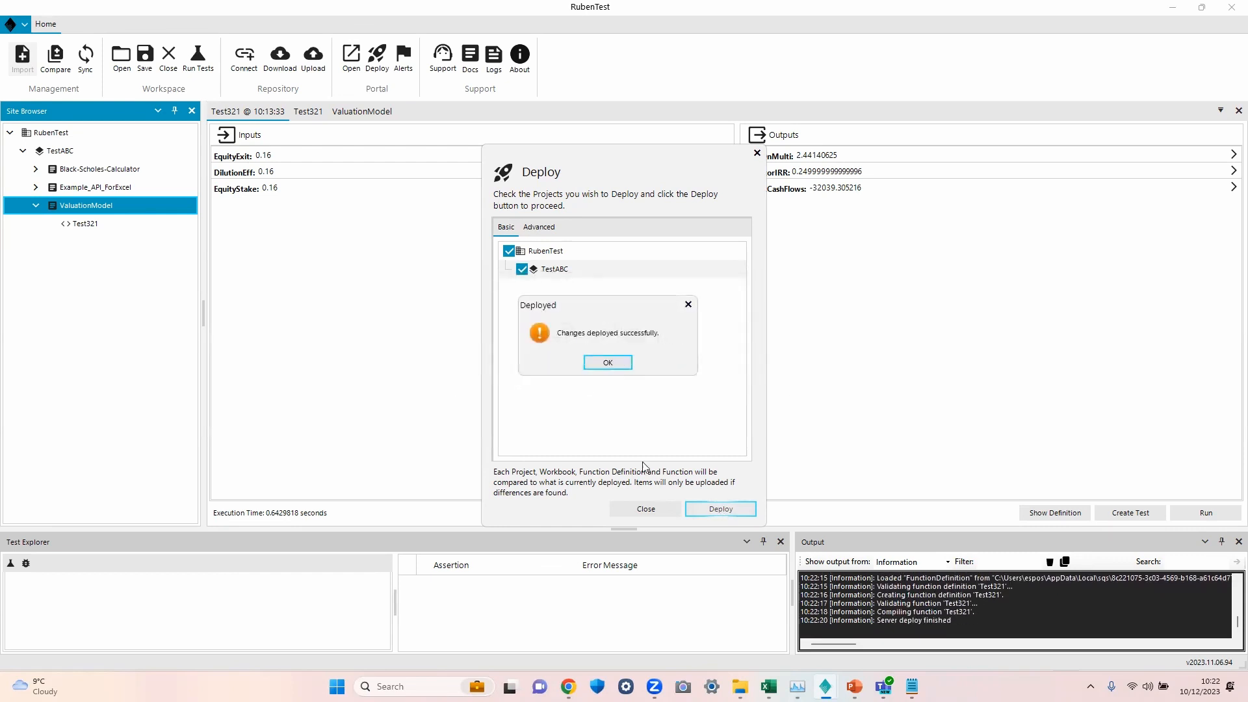
{"action": "left_click", "coordinate": [599, 363]}
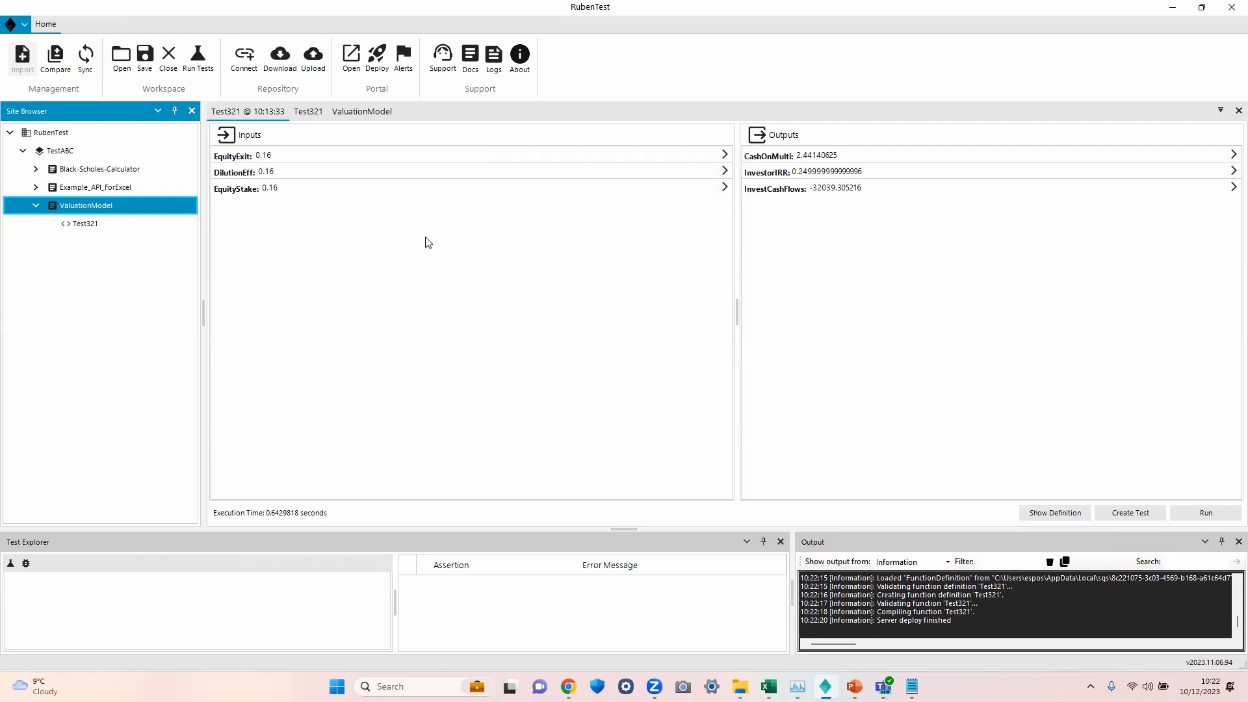